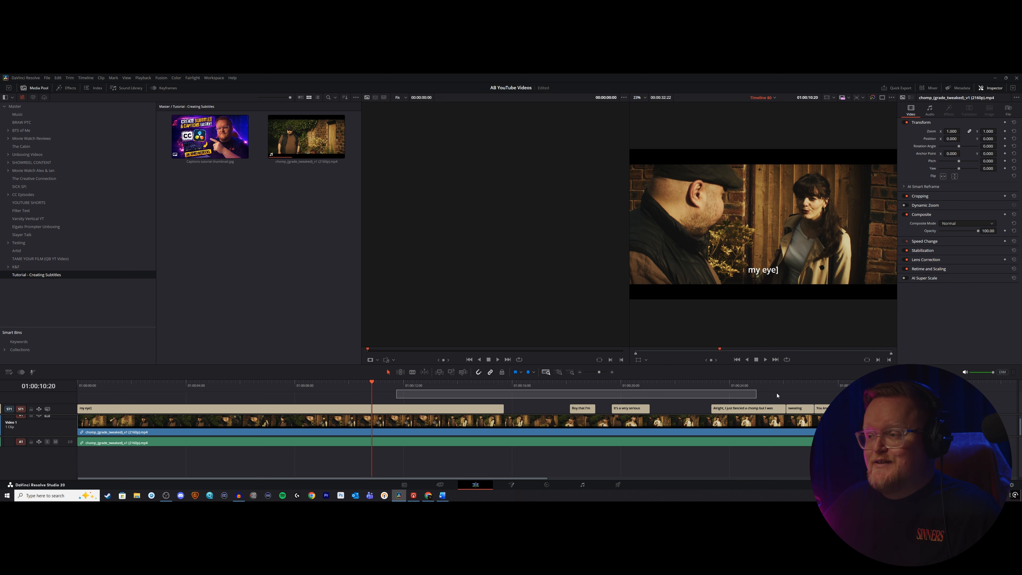
Delete the existing subtitle clips and generate new subtitles from the timeline audio with automatic language, Subtitle Default preset, 42 characters and single lines
key(BackSpace)
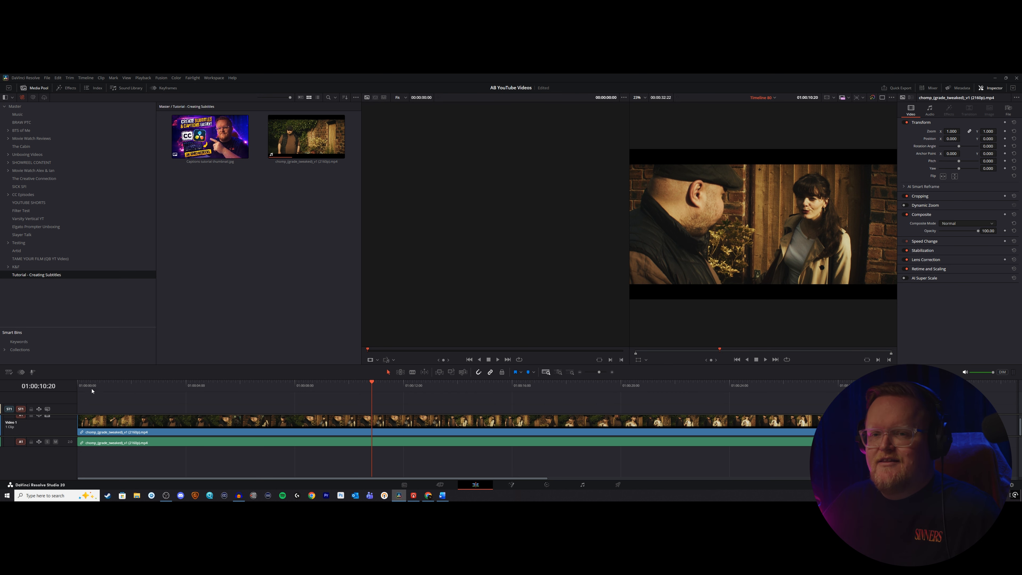
key(Home)
click(85, 77)
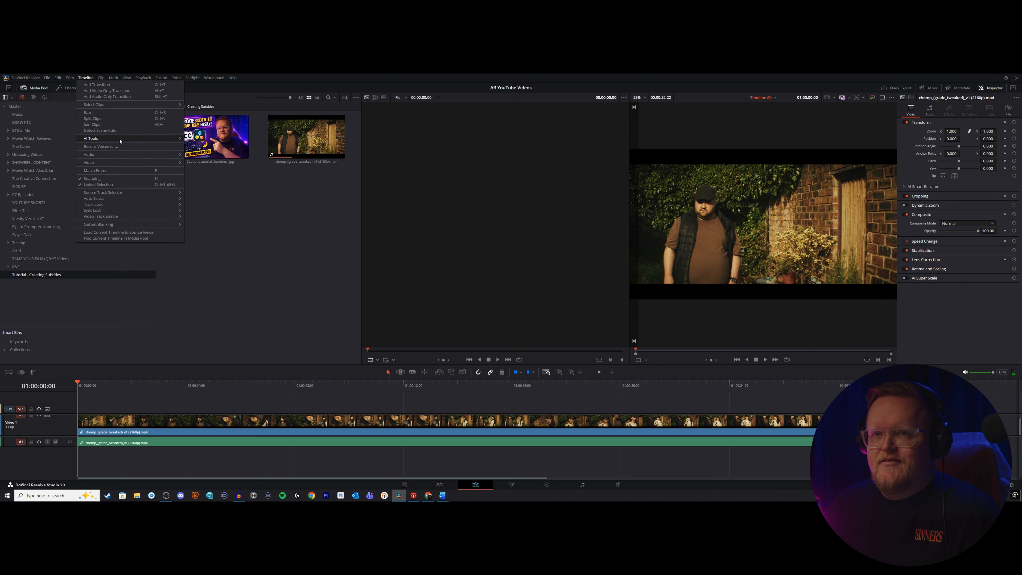
mouse_move(161, 139)
click(214, 145)
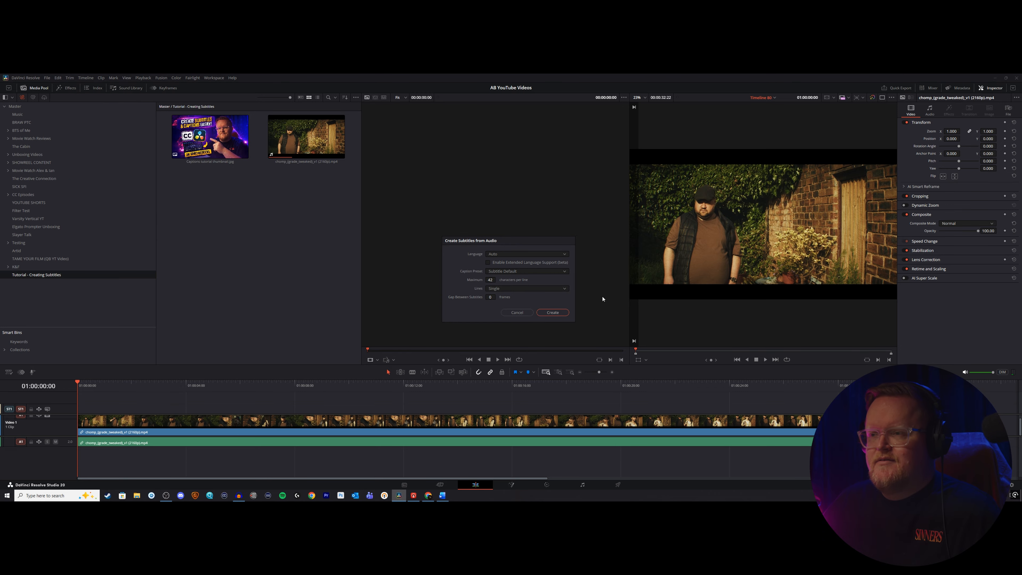
click(551, 312)
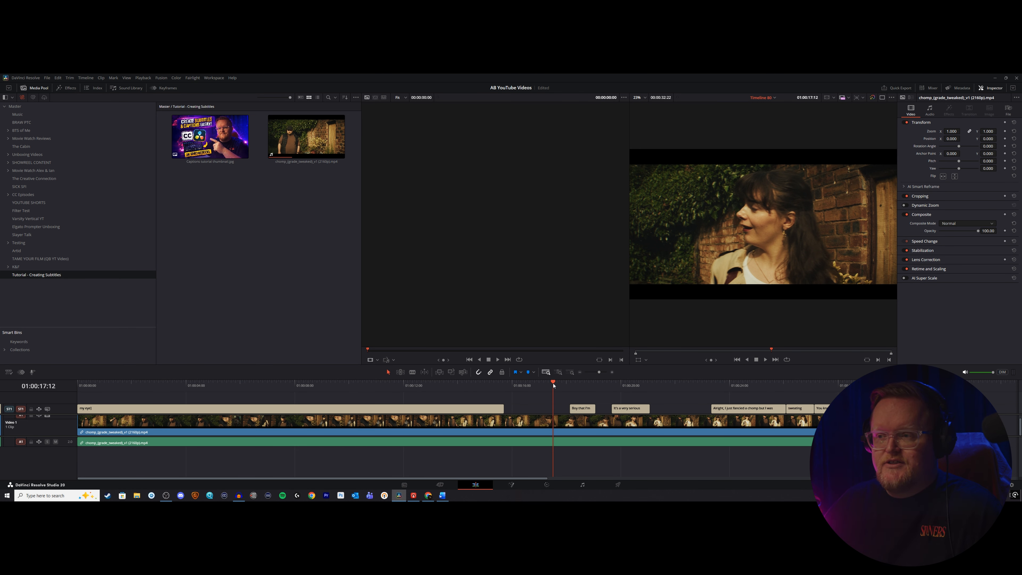
Correct the second caption so that the addressed character's name and a comma come before "I'm diabetic."
key(space)
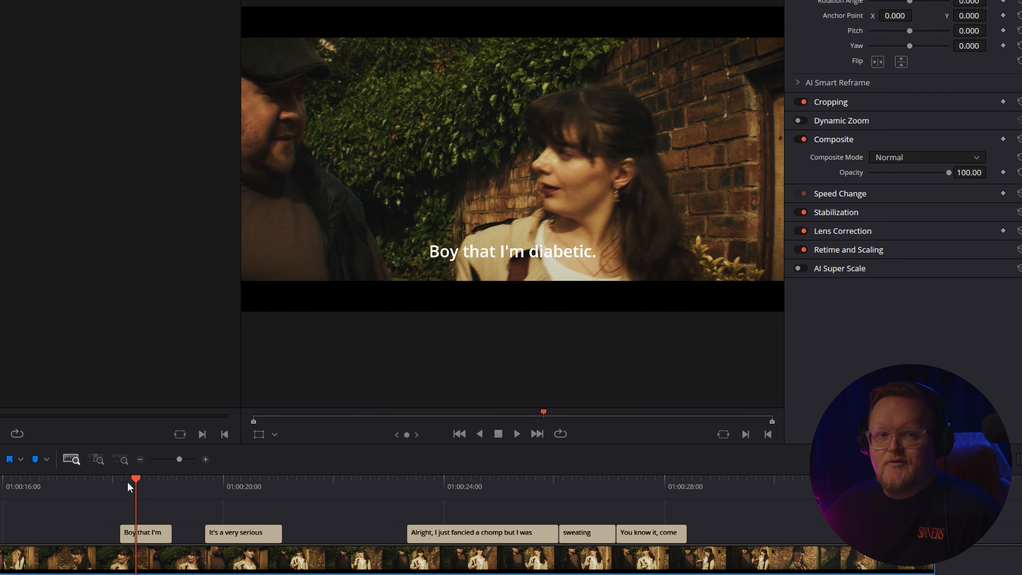
click(145, 535)
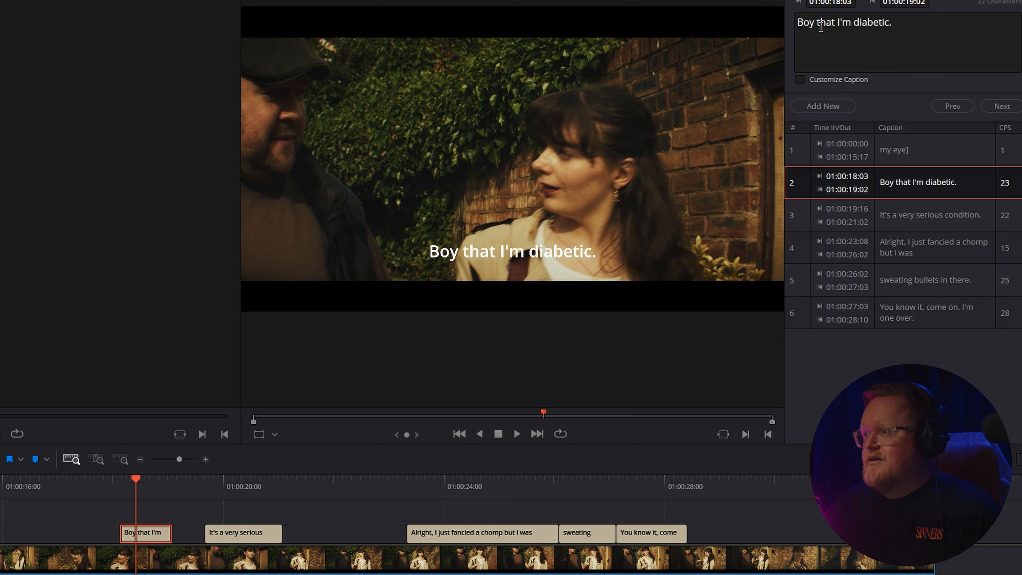
drag(836, 20, 773, 21)
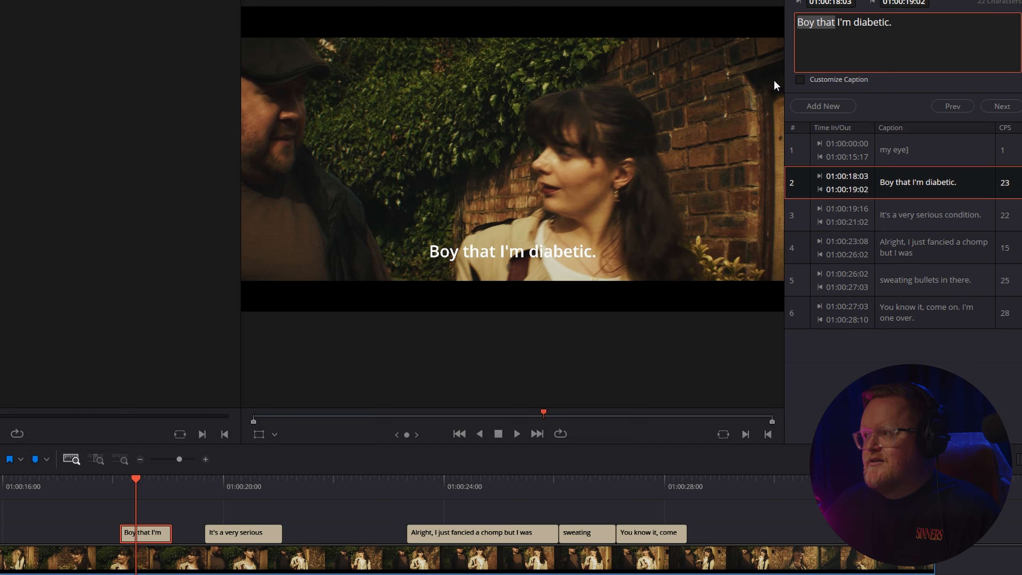
text(Mopirta)
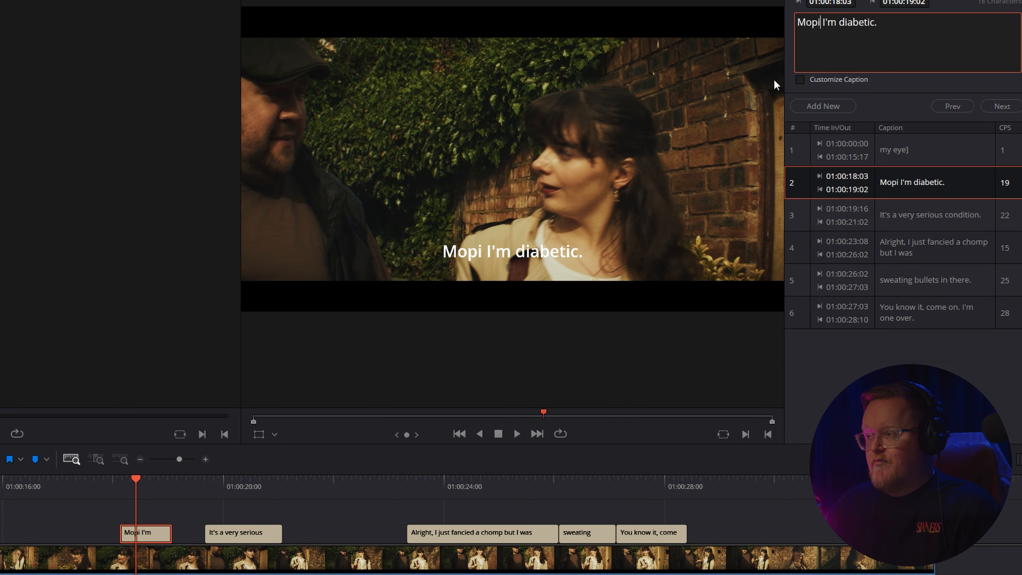
key(BackSpace)
key(BackSpace)
key(BackSpace)
key(BackSpace)
key(BackSpace)
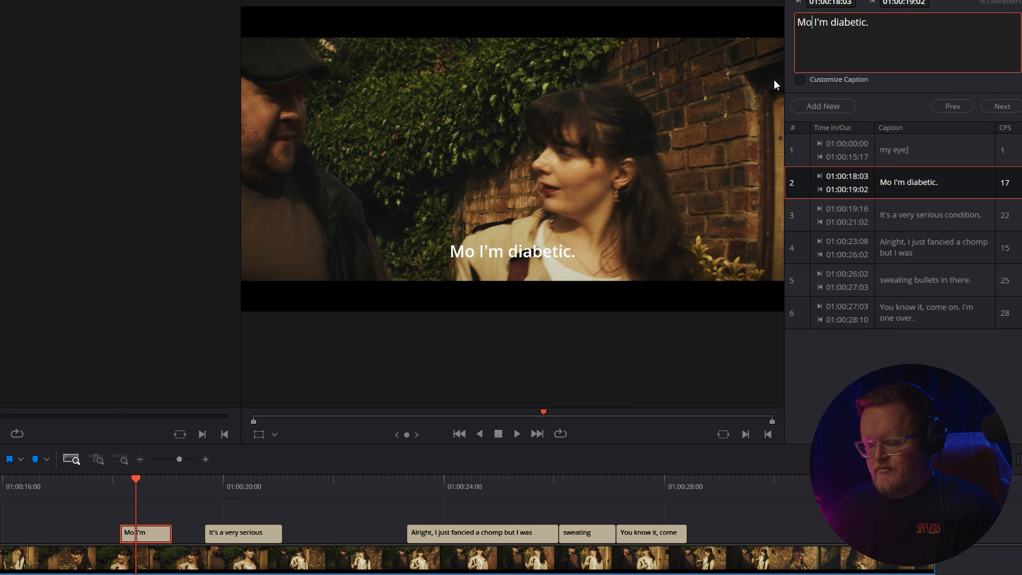
text(ira)
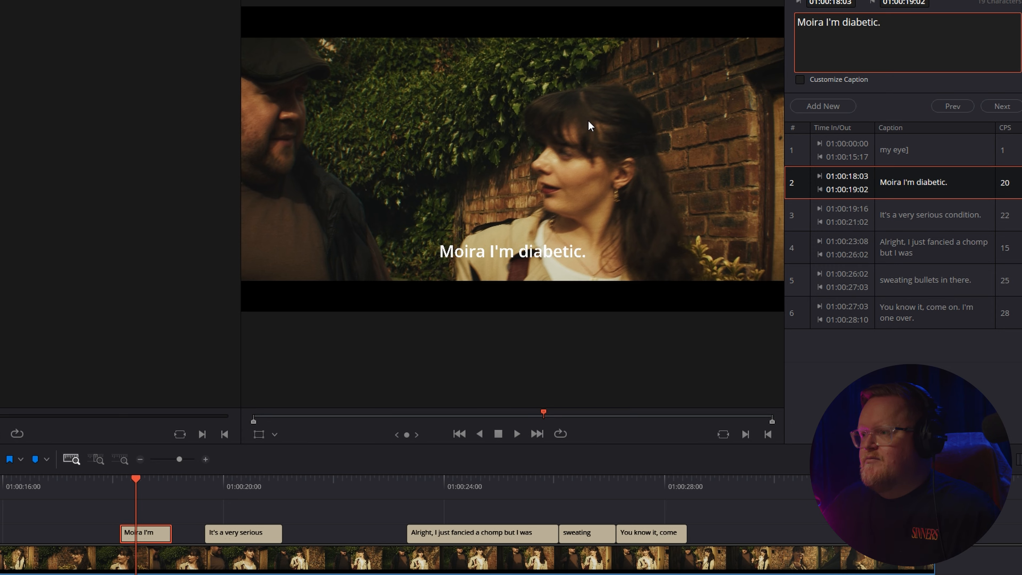
text(,)
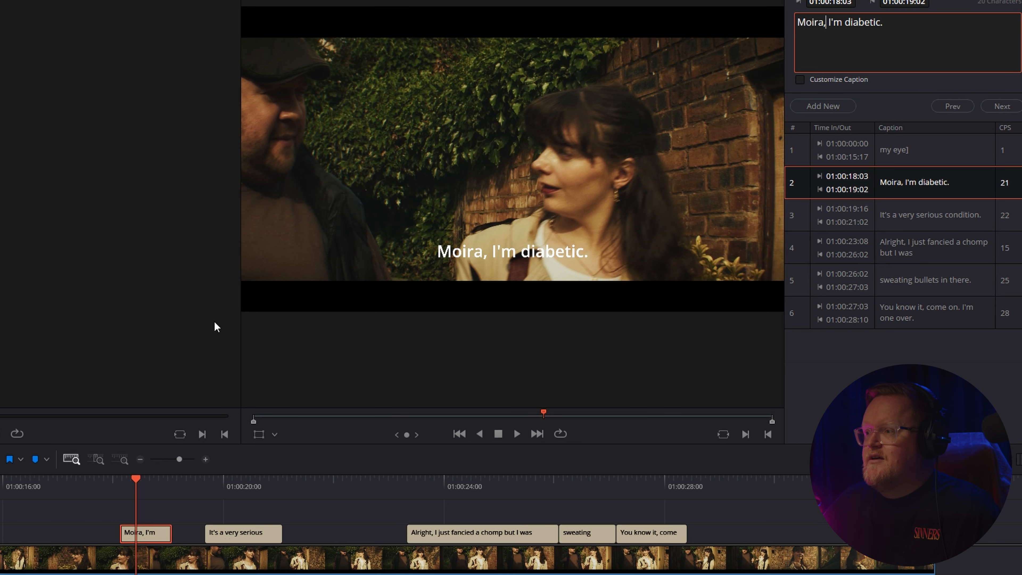
Play back the captions from the second to the last and compare their text with the spoken dialogue
click(112, 479)
key(space)
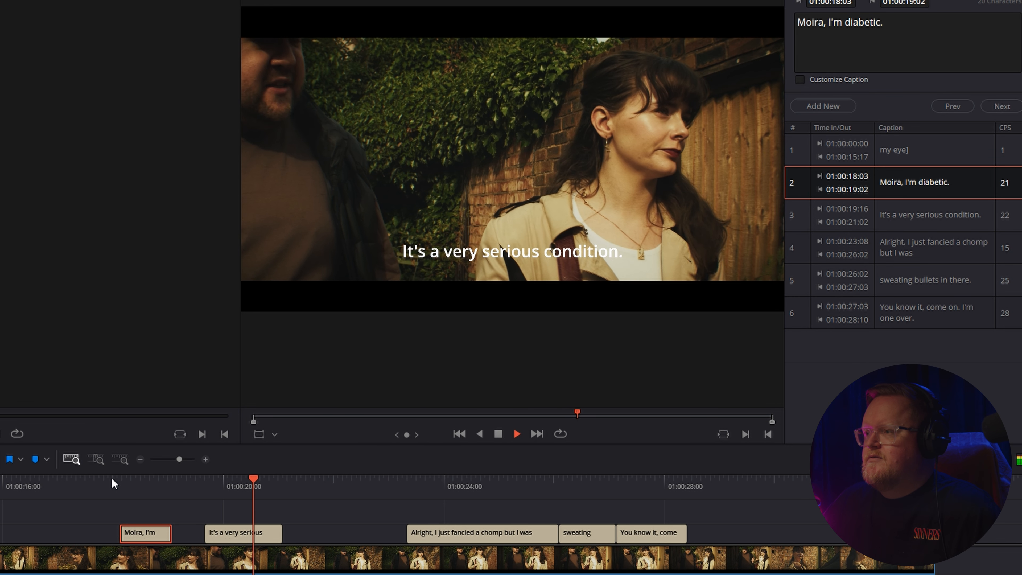
key(space)
key(space)
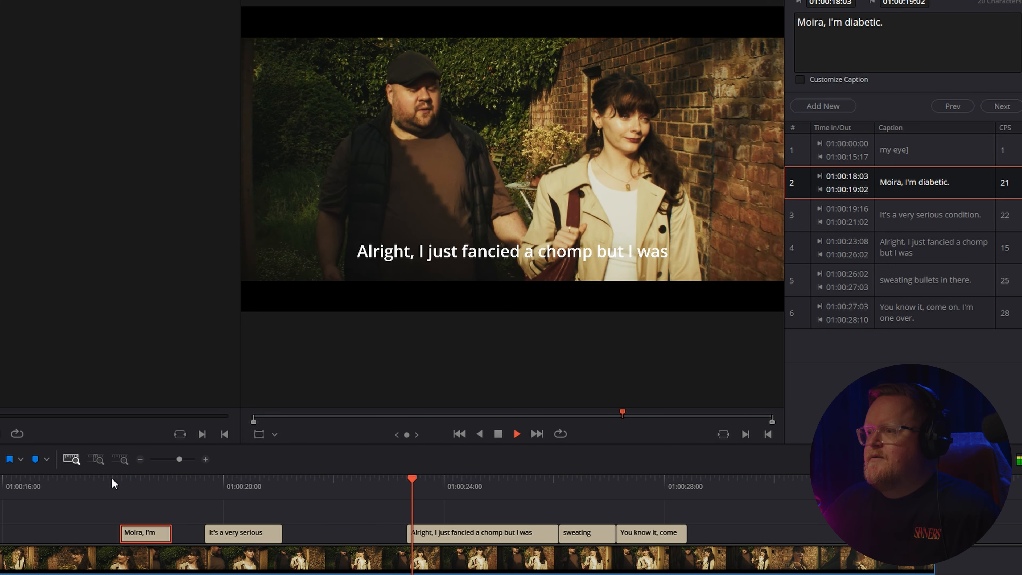
key(space)
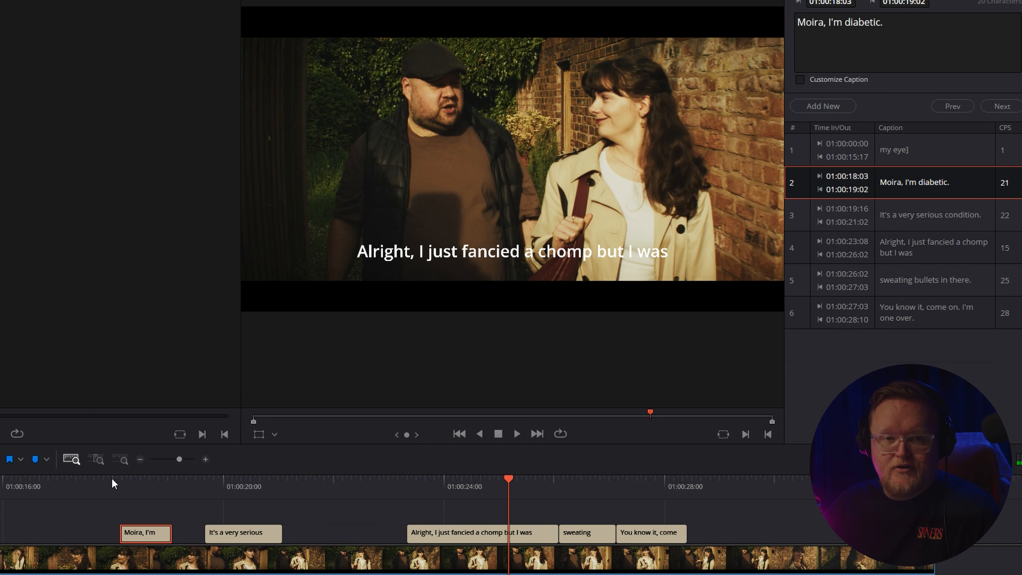
click(397, 486)
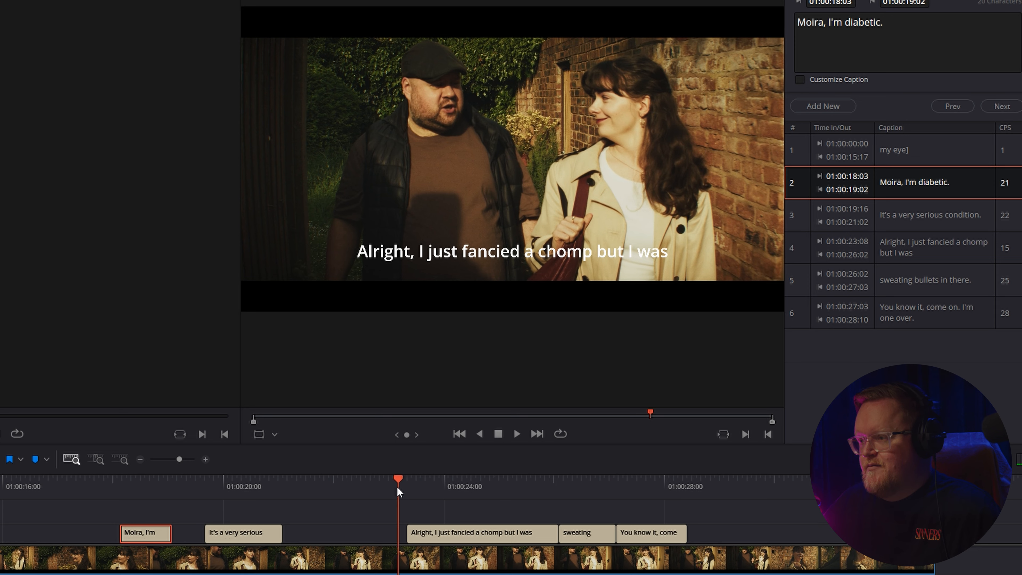
key(space)
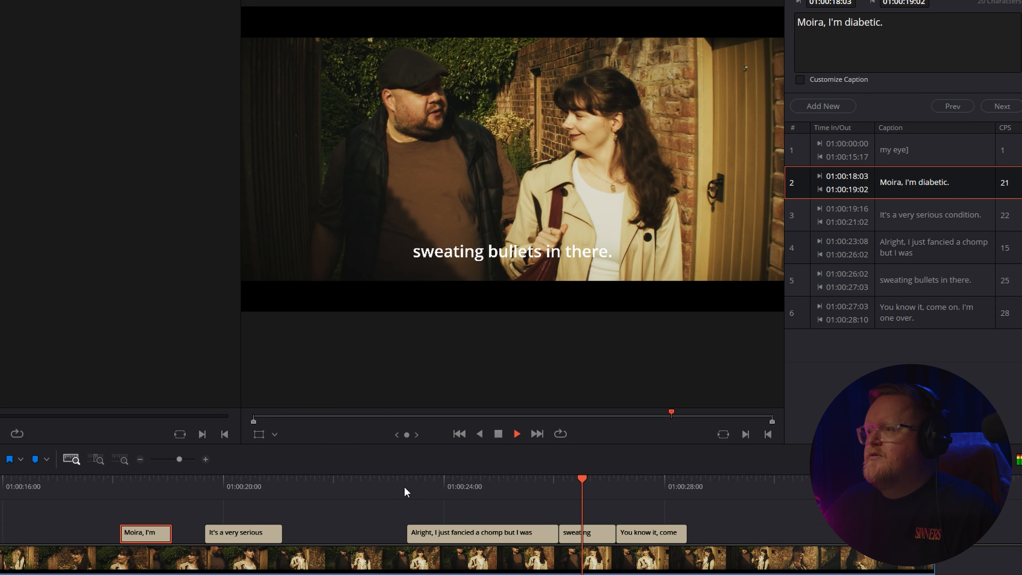
key(space)
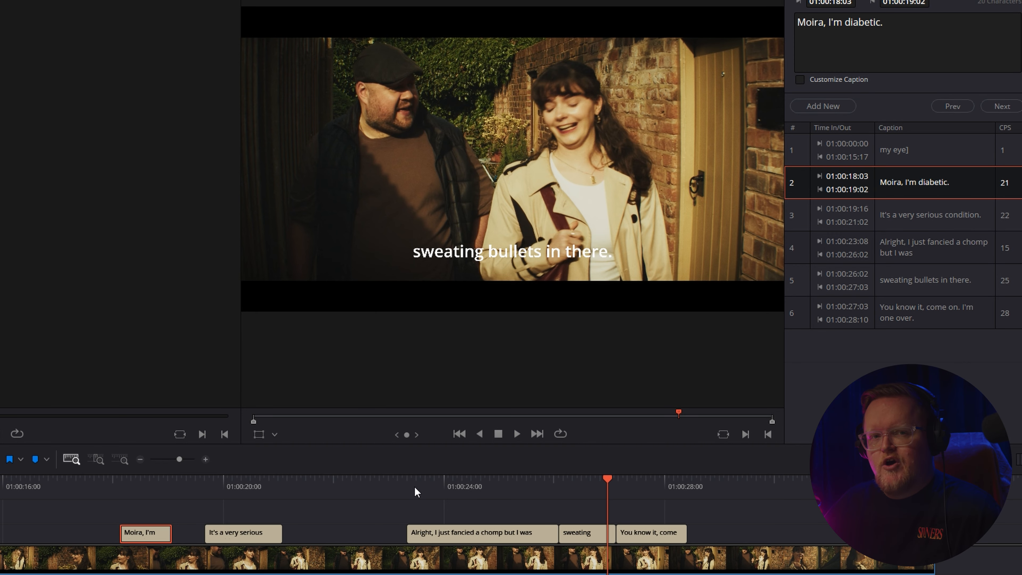
click(512, 484)
key(space)
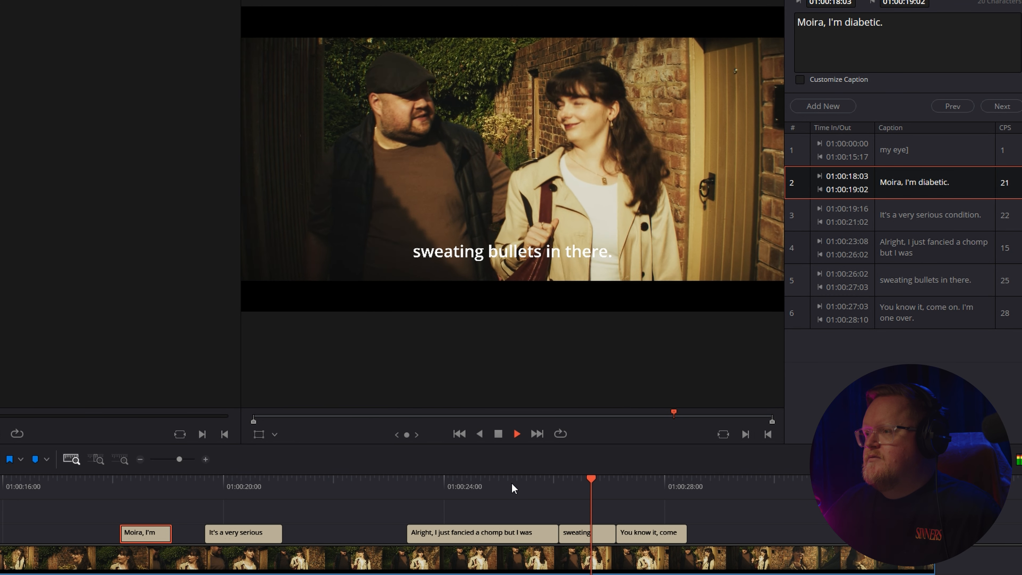
key(space)
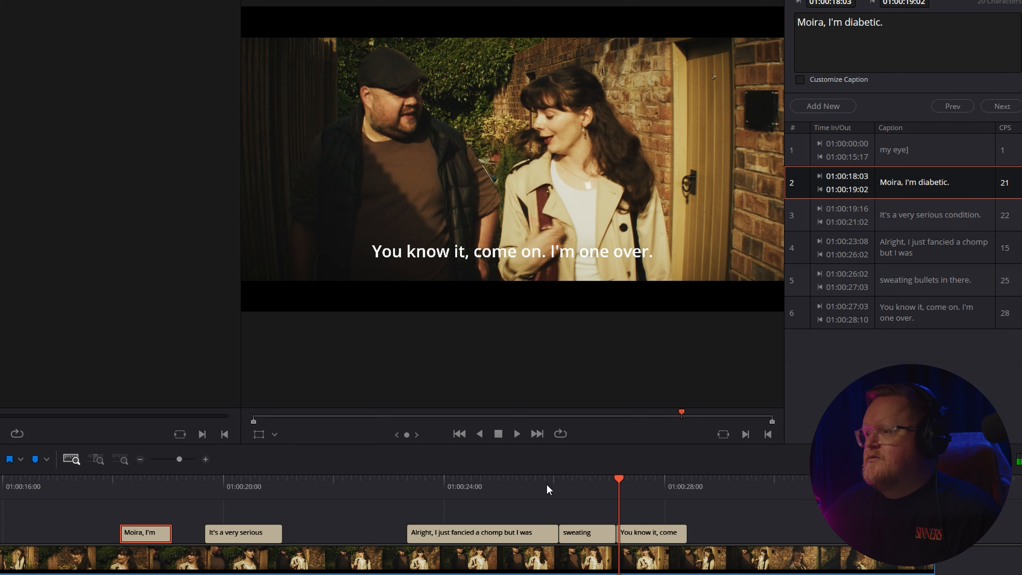
click(561, 479)
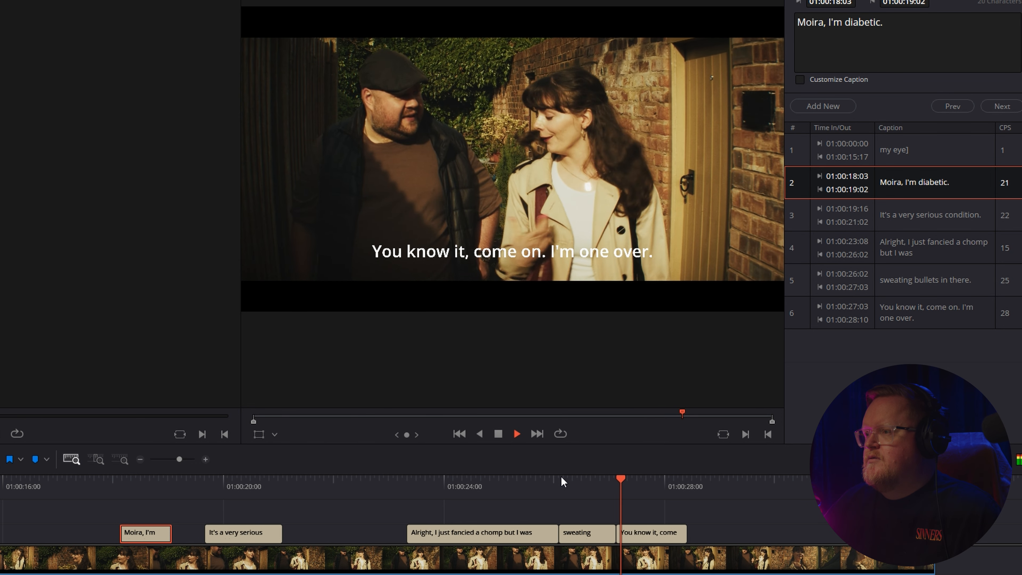
Change the opening of the last caption to "I knew it", keeping the rest of the line
click(630, 538)
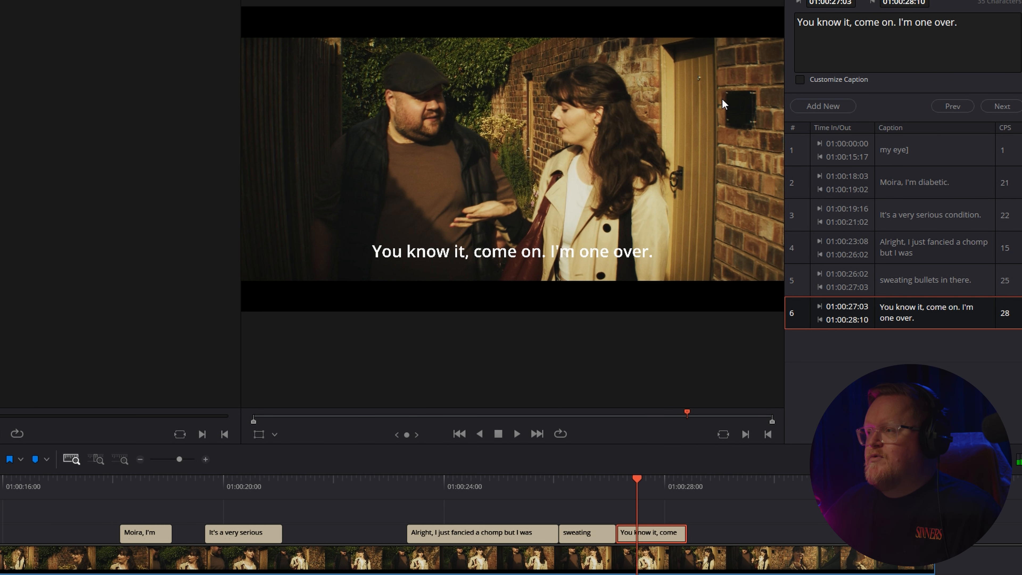
click(809, 21)
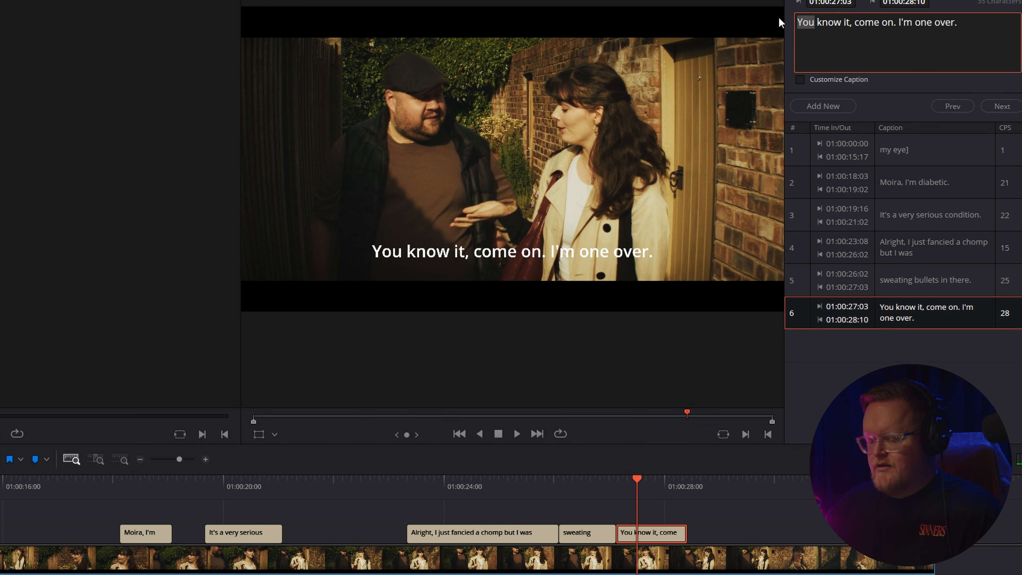
text(I)
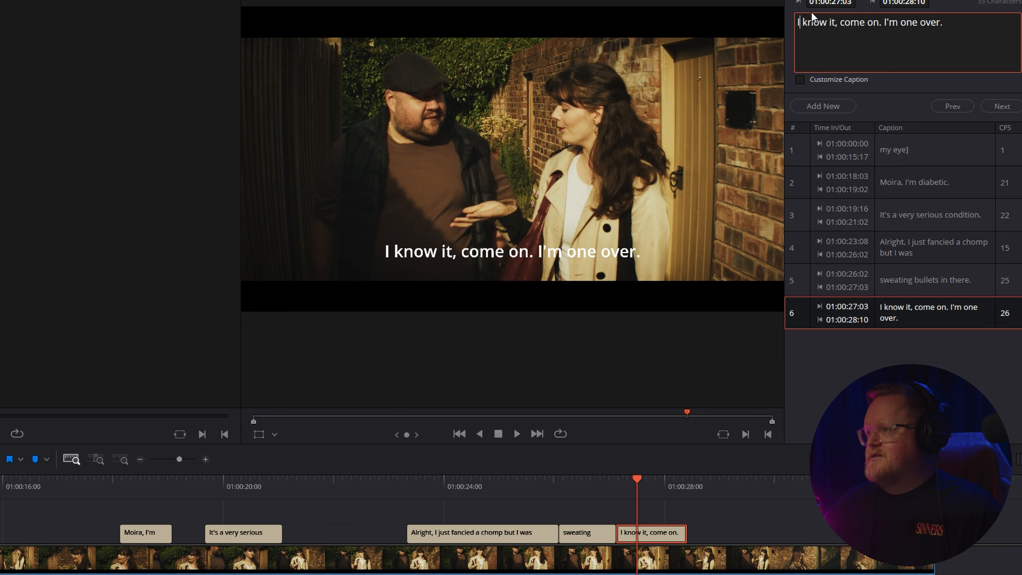
click(818, 29)
key(BackSpace)
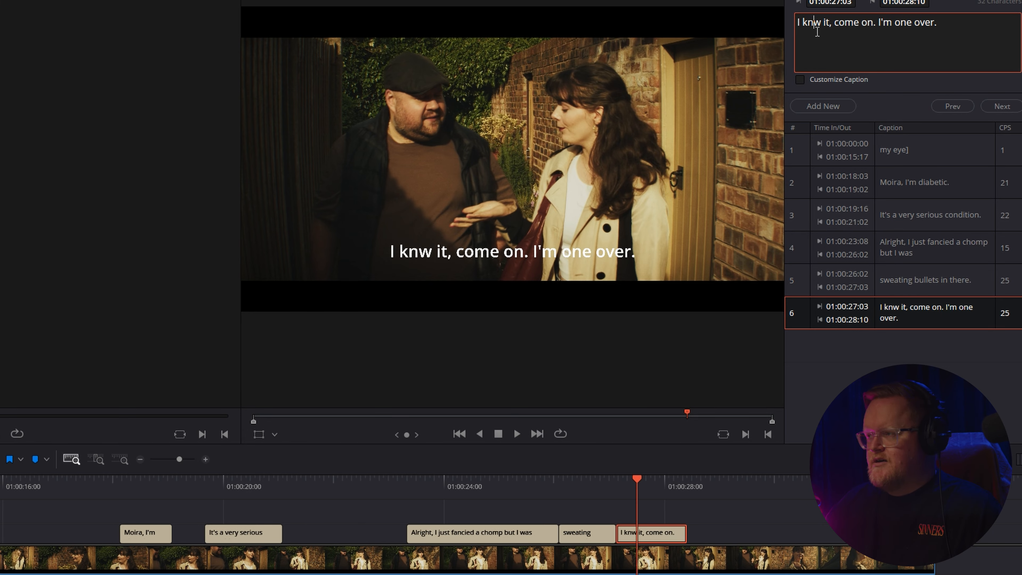
text(e)
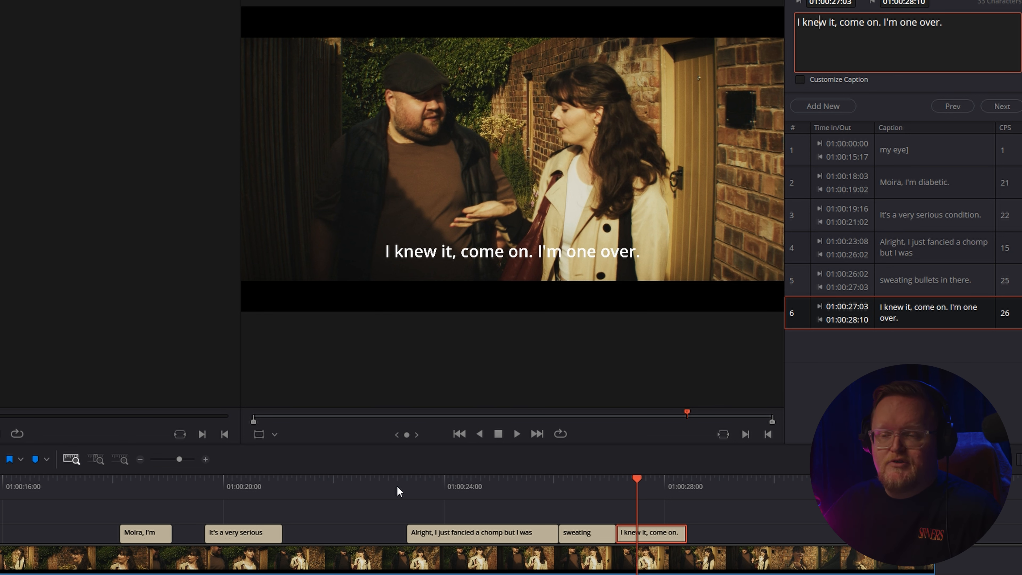
Replay the scene from before the second caption to check the corrected captions against the audio
click(83, 482)
key(space)
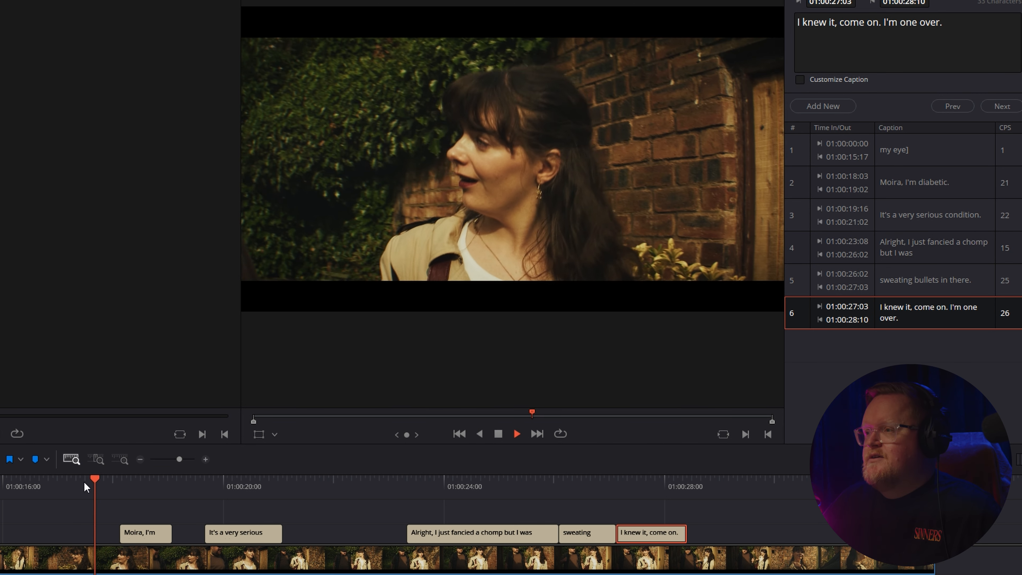
key(space)
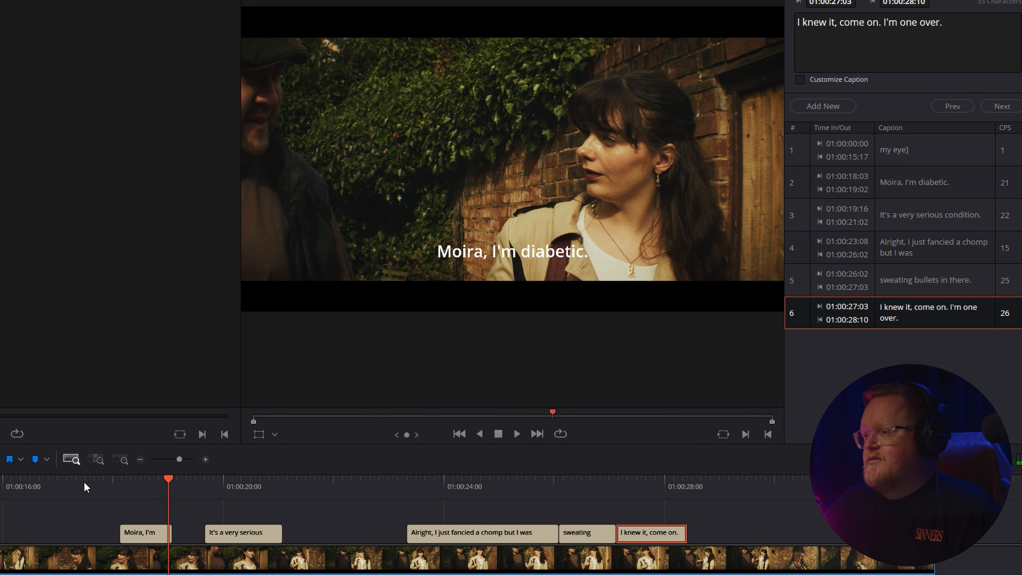
key(space)
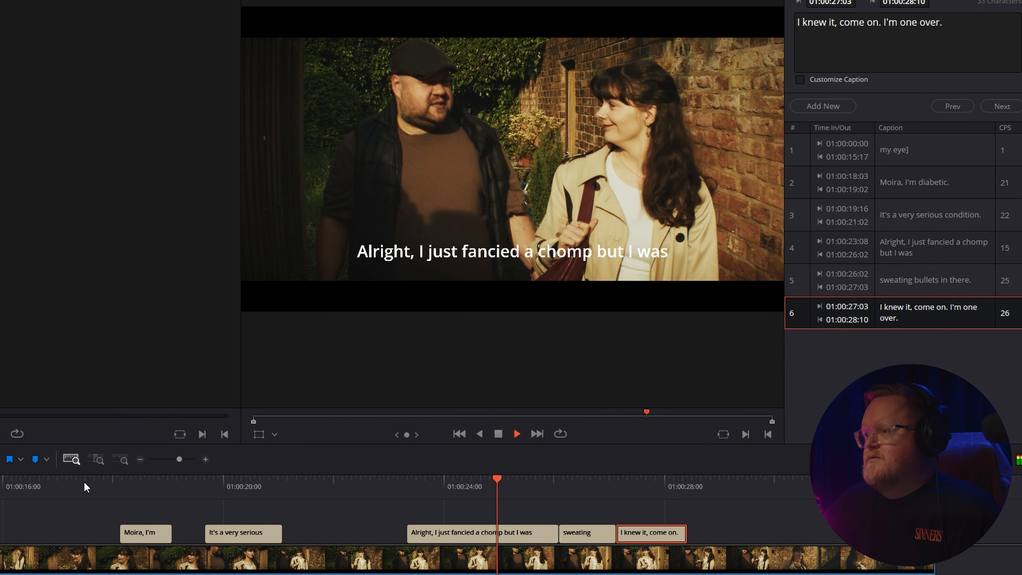
key(space)
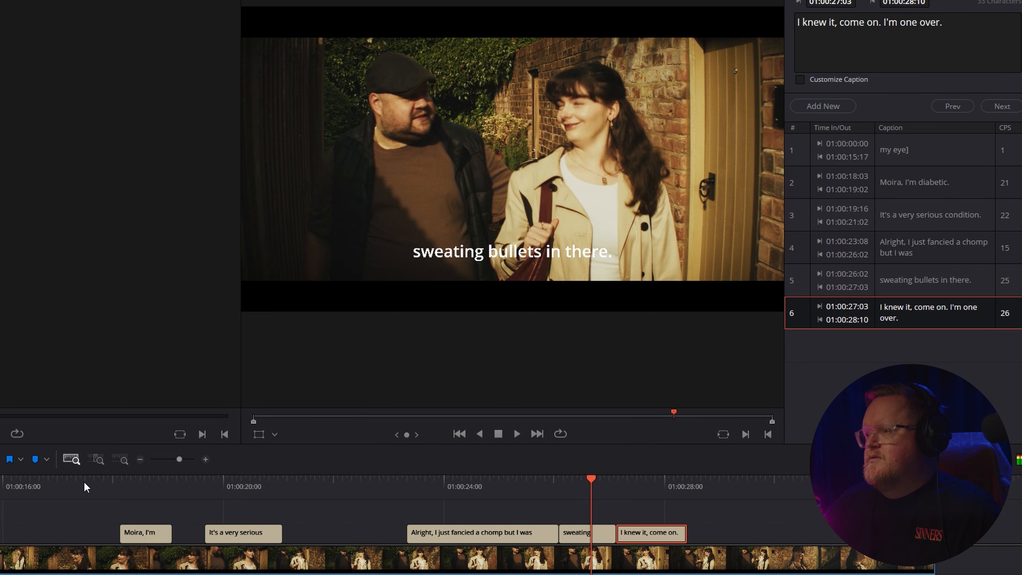
key(space)
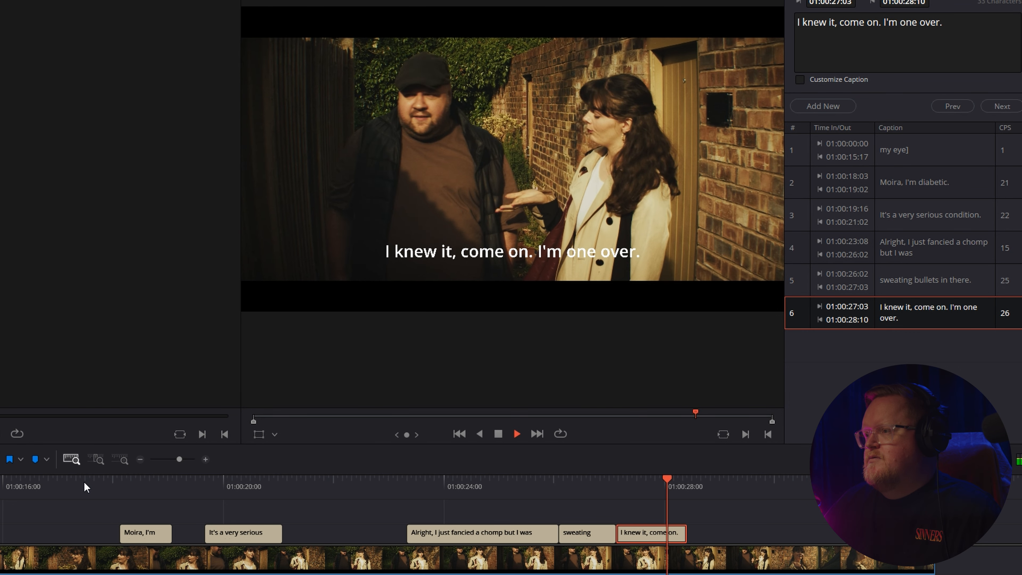
key(space)
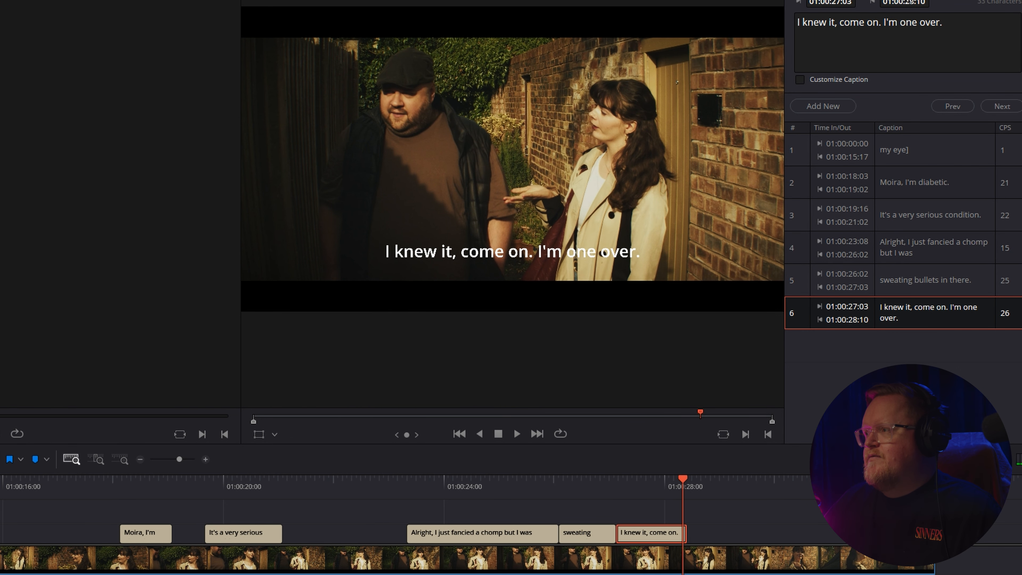
Change the second sentence of the last caption to "Hand one over." and play back the closing captions
drag(939, 21, 889, 25)
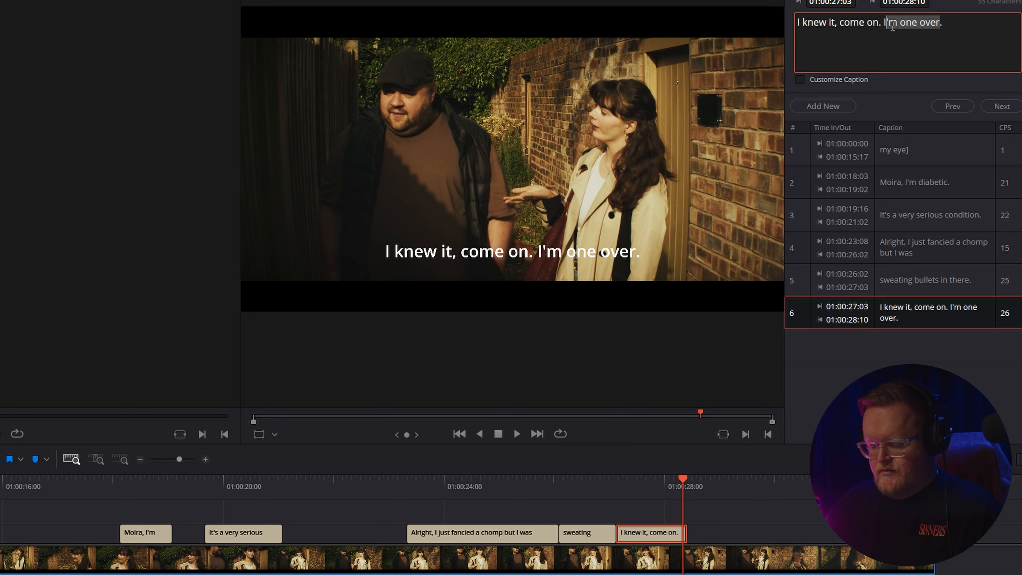
key(BackSpace)
key(BackSpace)
text(H)
text(an)
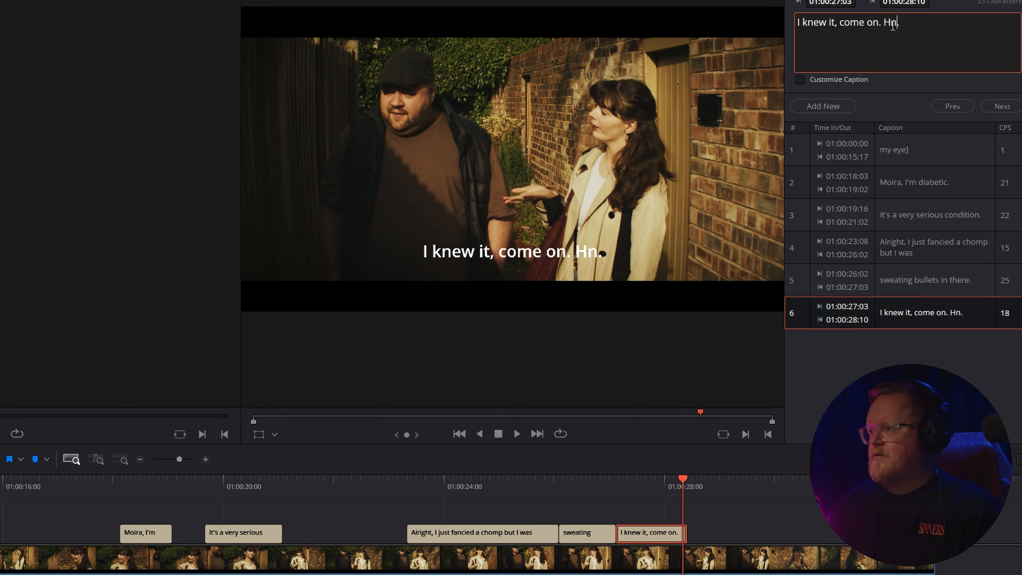
text(d one over)
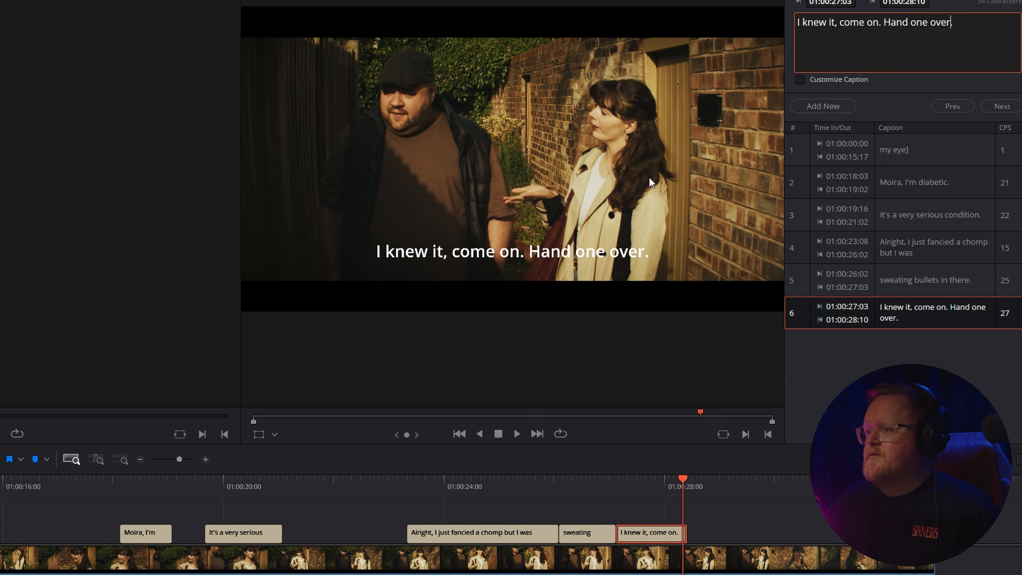
click(397, 483)
key(space)
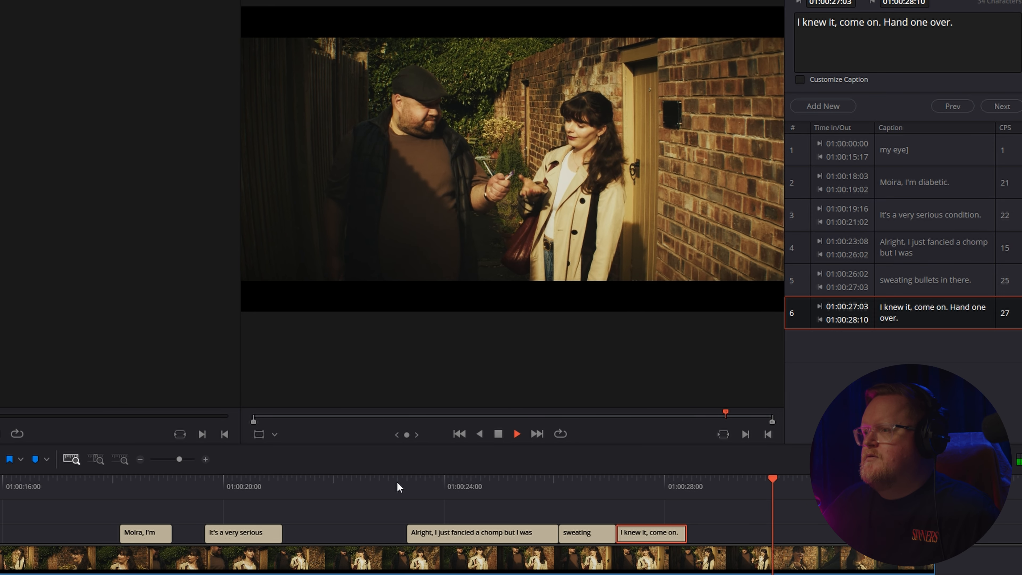
Split the long first caption, "my eye]", into four pieces at about 01:00:02:08, 01:00:08:09 and 01:00:13:06
key(space)
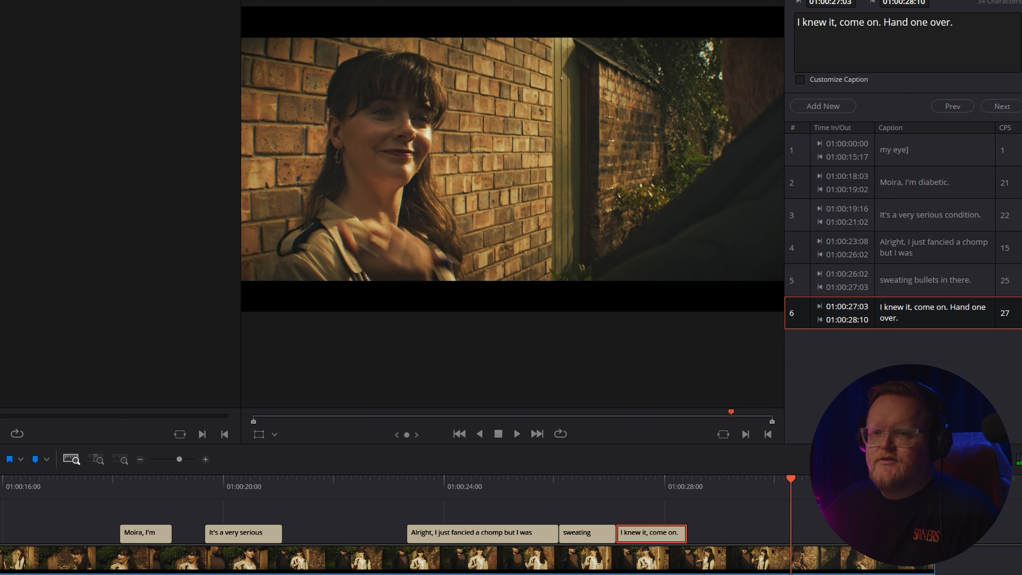
key(Home)
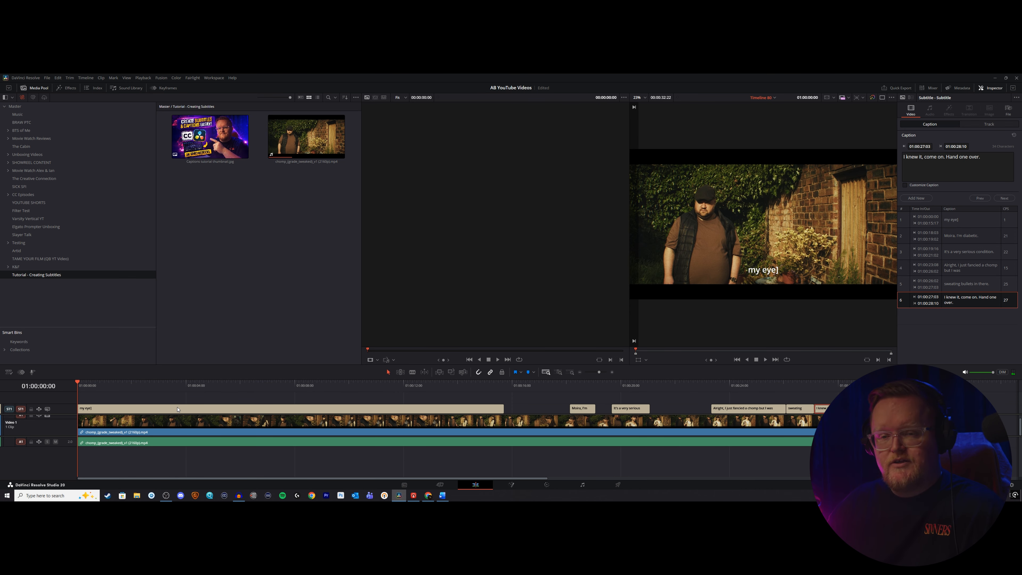
key(b)
click(141, 409)
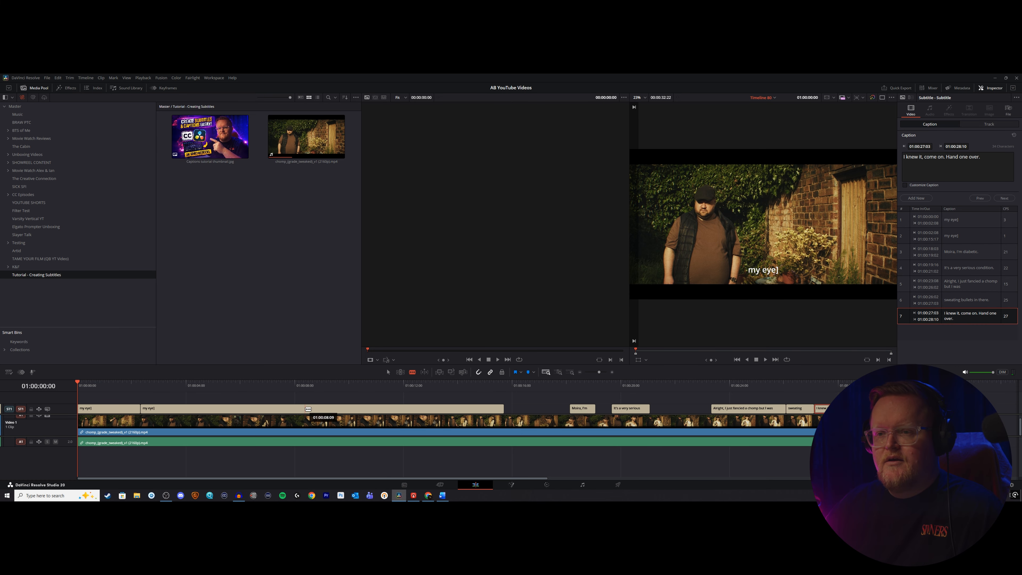
click(305, 409)
click(437, 409)
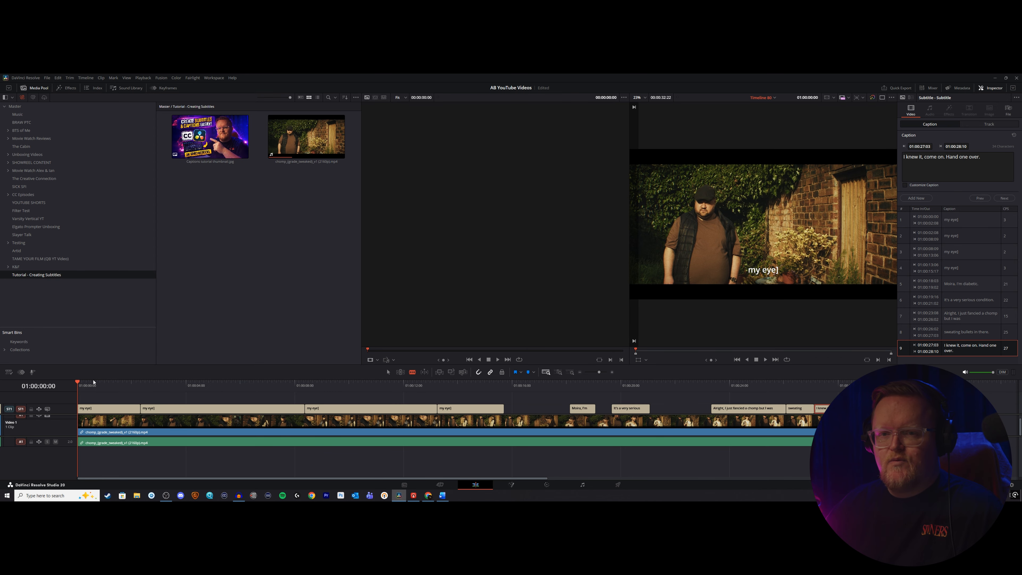
key(a)
Play the film's opening and delete the first two pieces of the split "my eye]" caption
key(space)
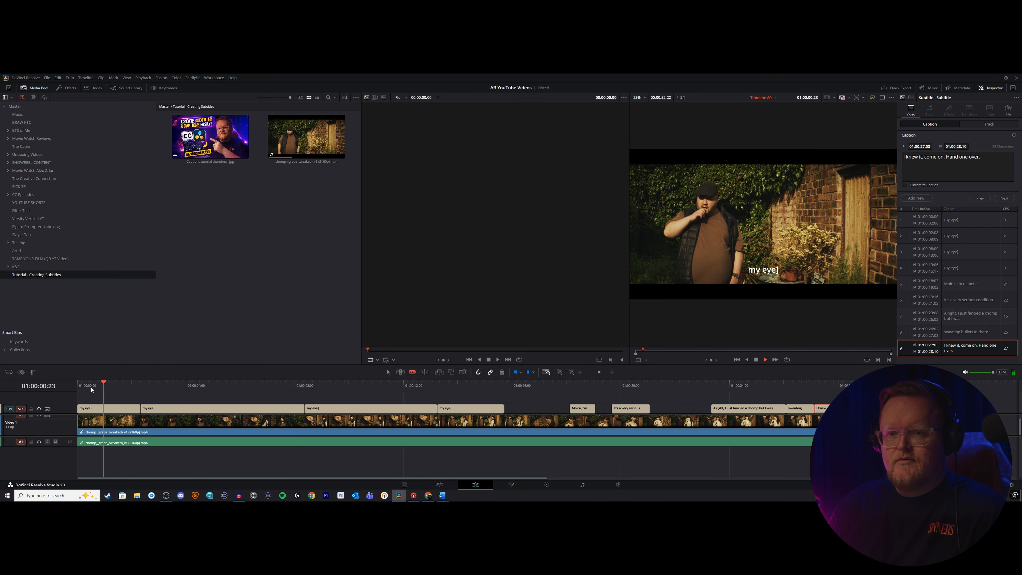
click(113, 409)
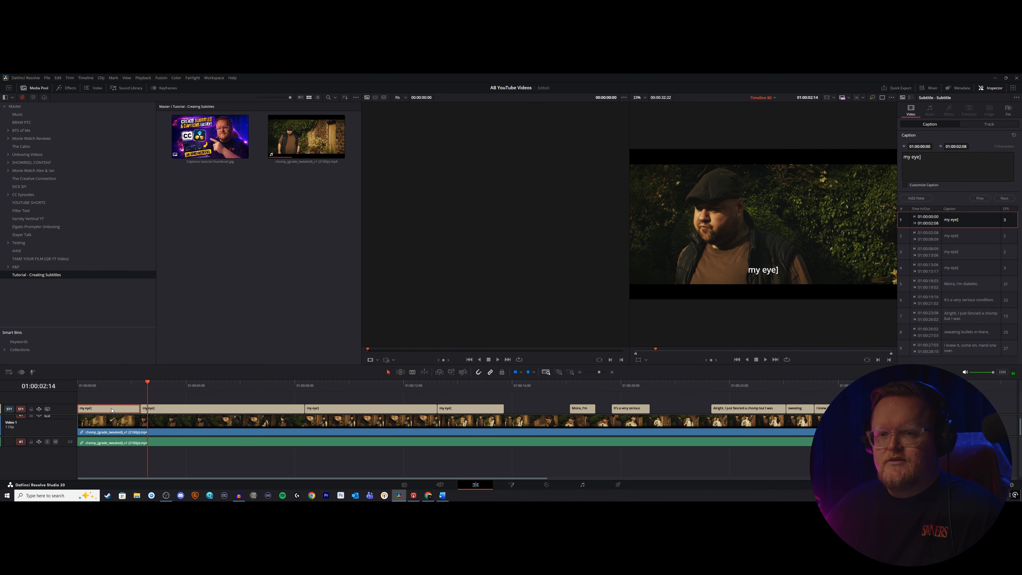
key(Delete)
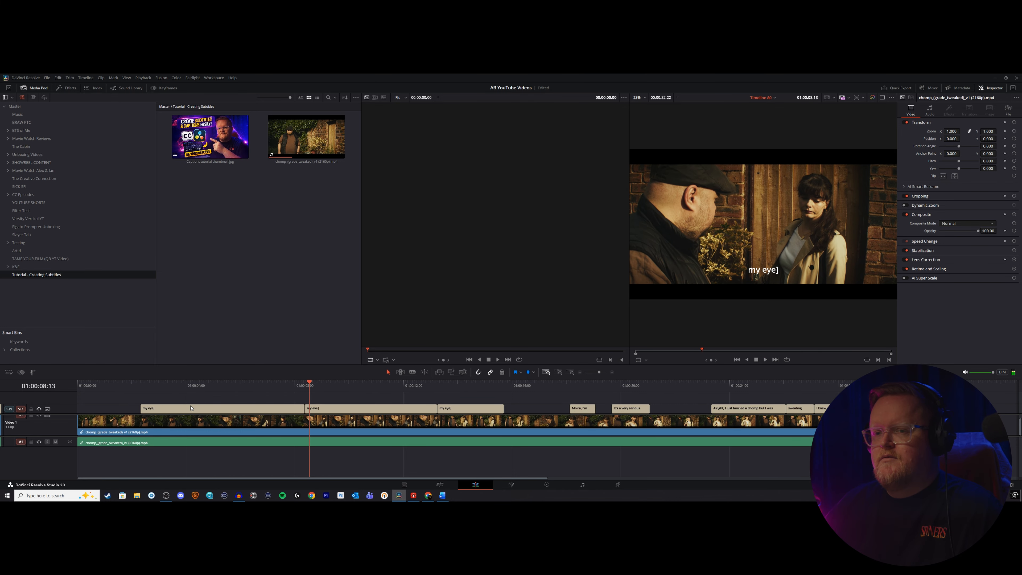
click(191, 407)
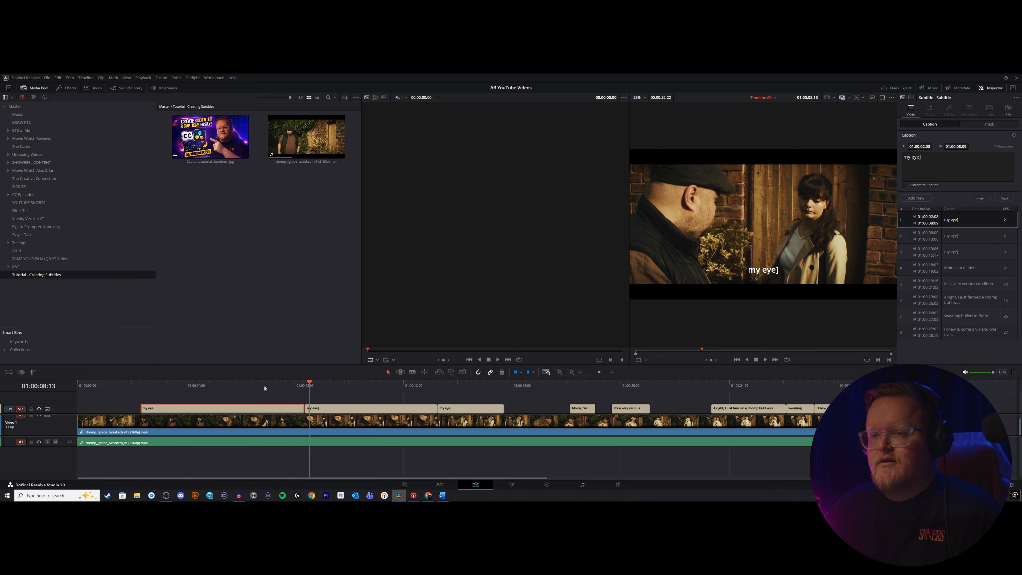
key(Delete)
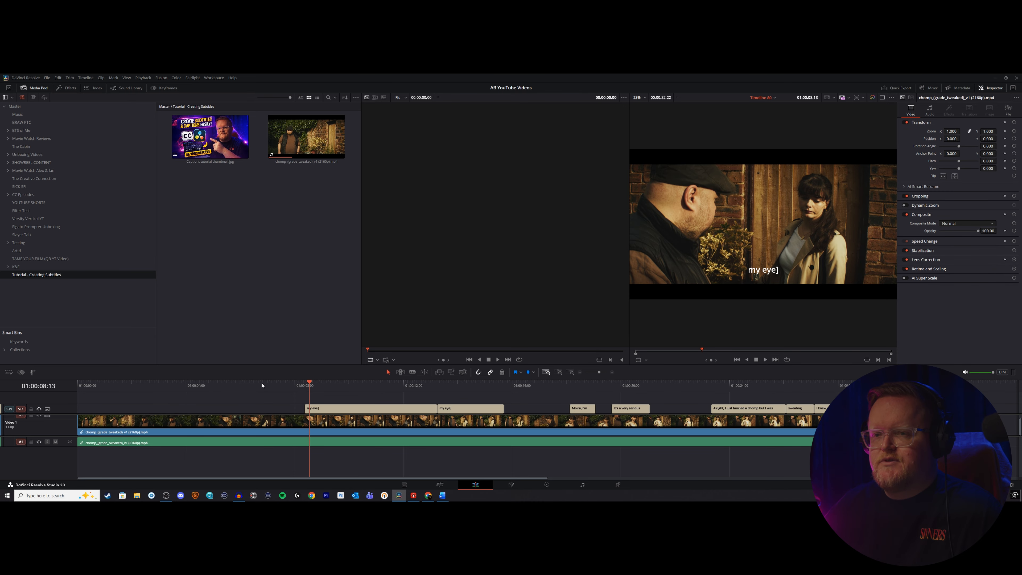
Play on to 01:00:10:17 and split the first remaining caption at that point
key(space)
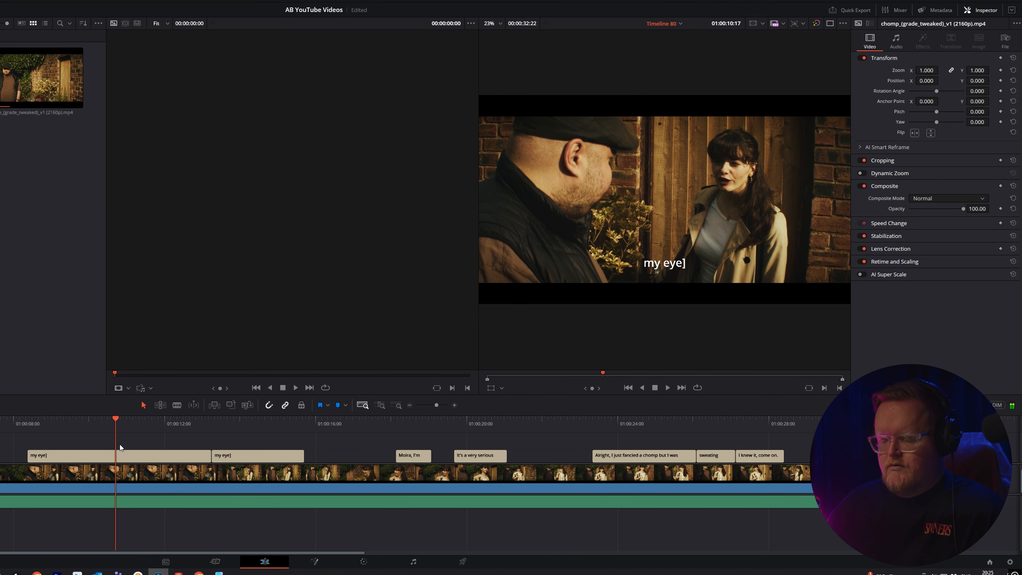
key(b)
click(115, 456)
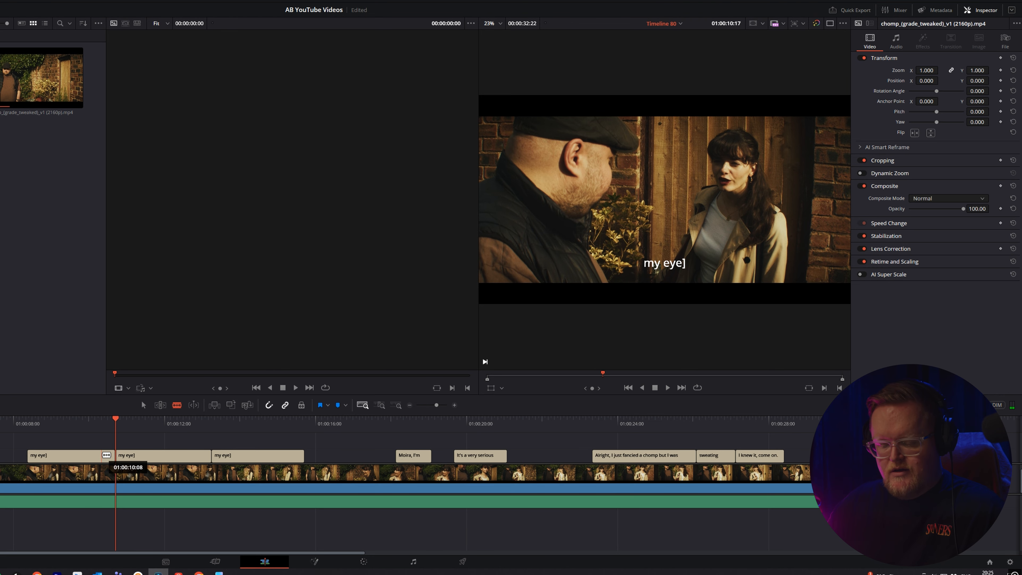
key(a)
Replace the text of the first caption with "Are you kidding me?"
click(91, 456)
click(73, 423)
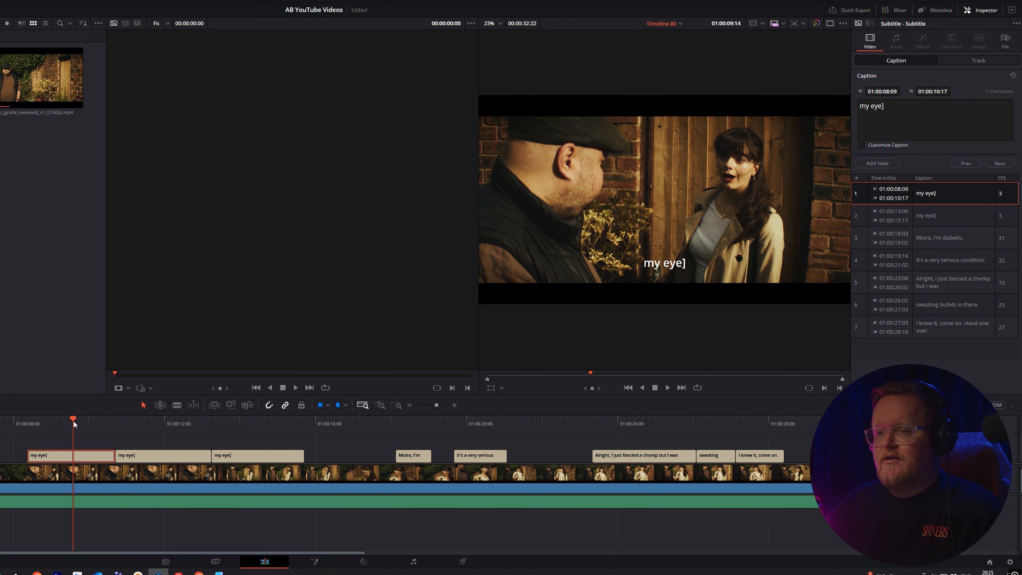
click(868, 105)
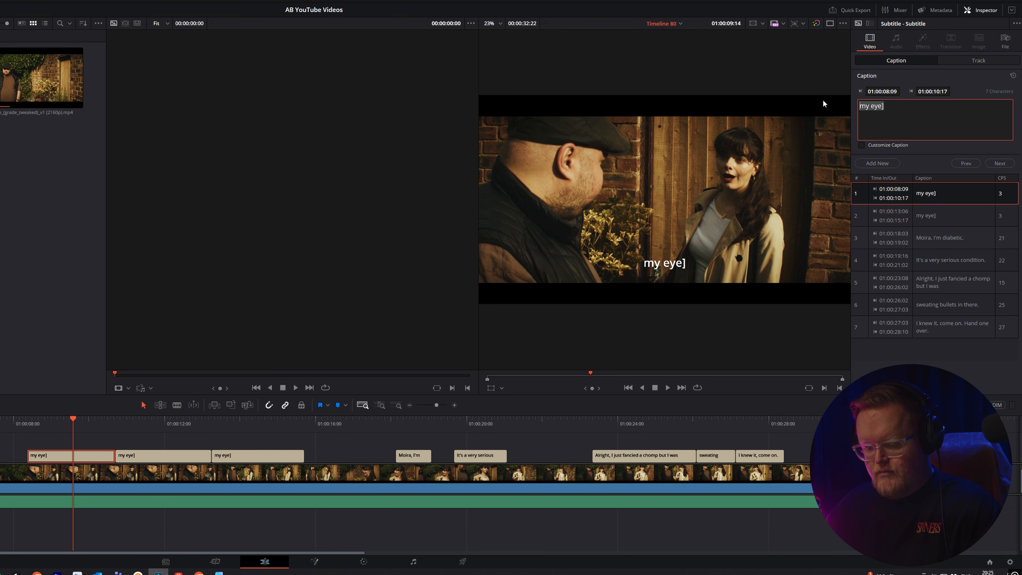
text(Are you kii)
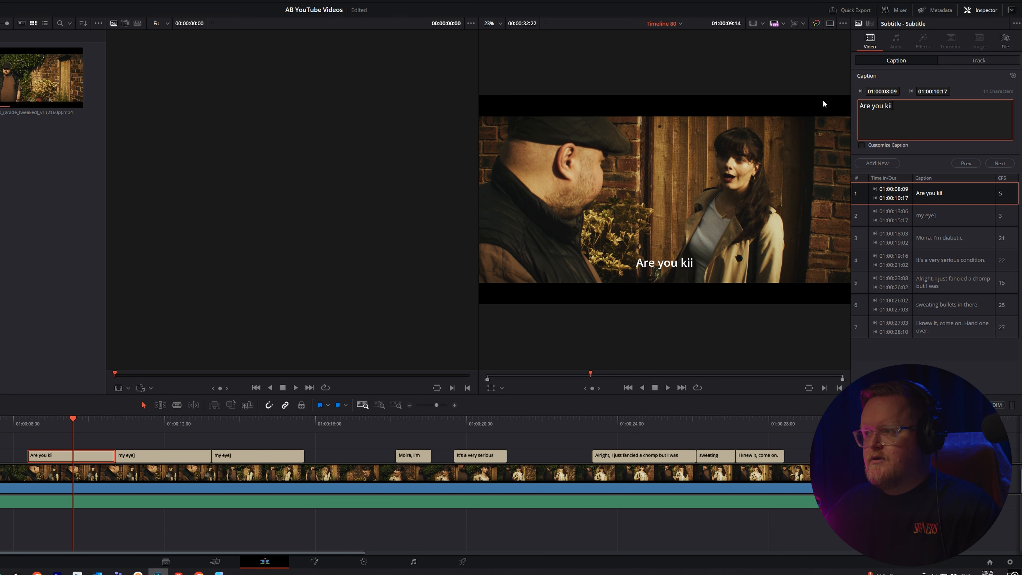
key(BackSpace)
text(dding me?)
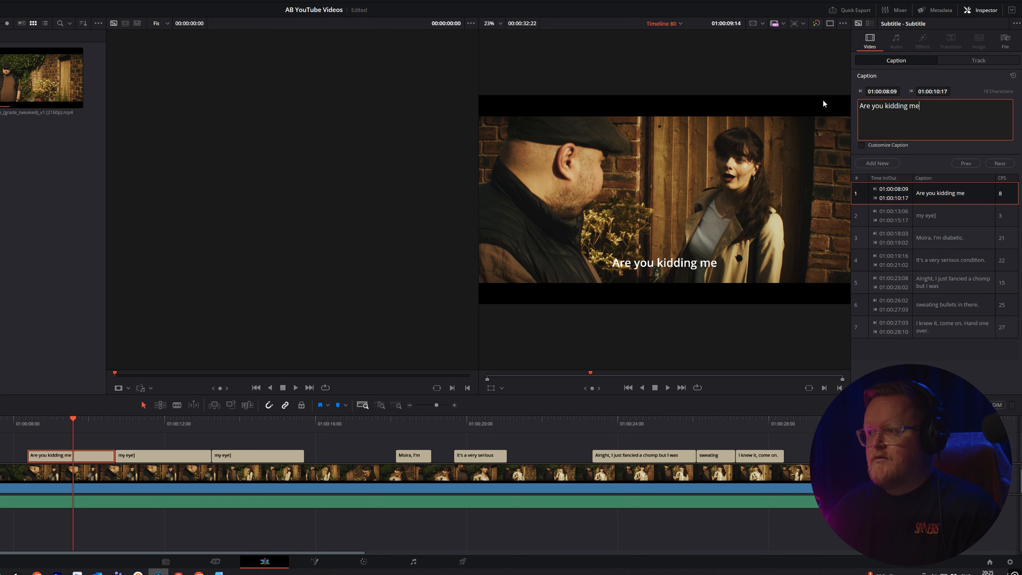
Find where the first line is spoken and trim the start of the first caption to 01:00:09:15
click(11, 429)
key(space)
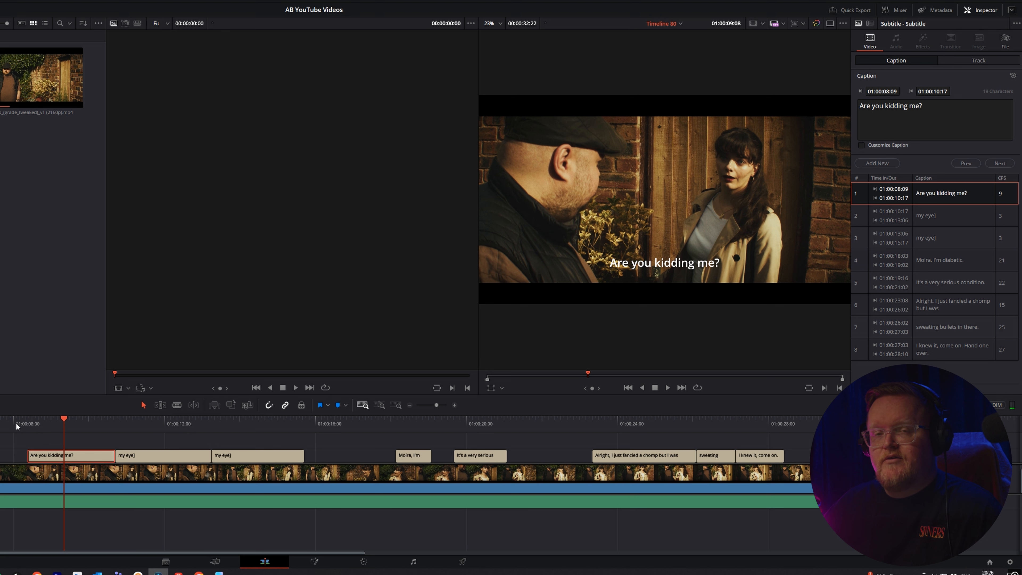
click(56, 424)
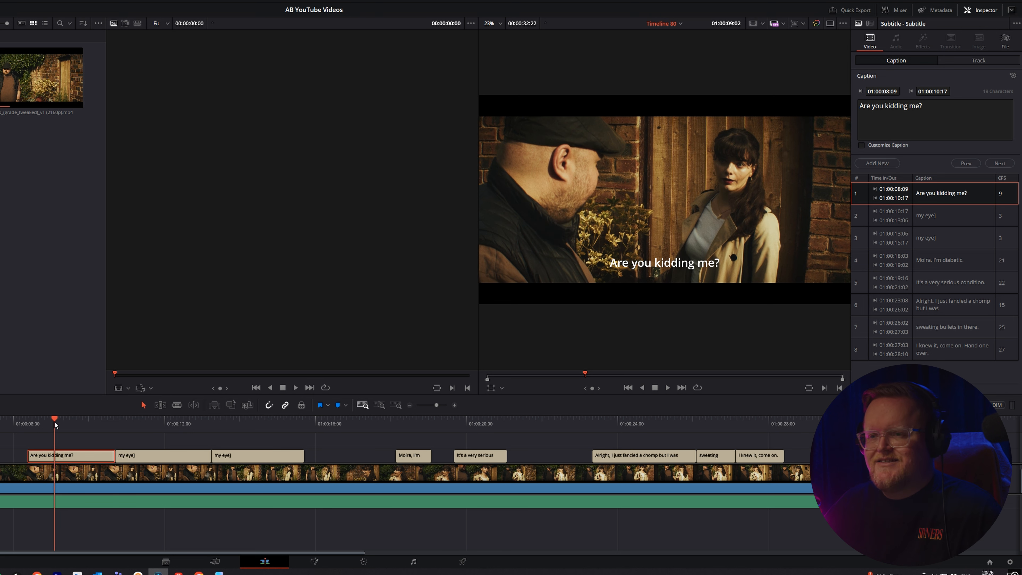
key(Left)
key(Left)
key(Left)
key(Left)
key(Left)
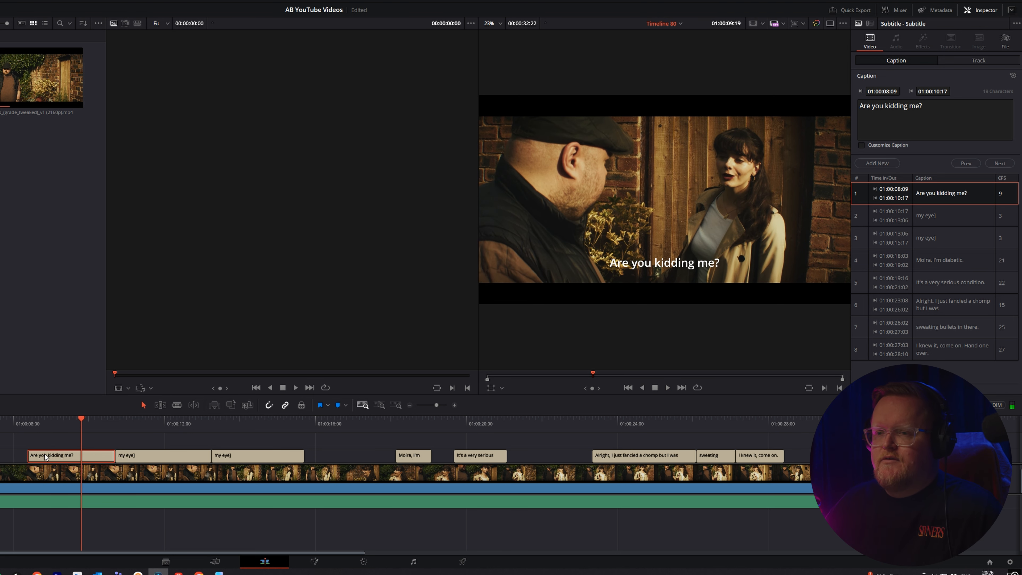
drag(30, 454, 77, 454)
Play on to the end of the second spoken line and split the second caption at 01:00:12:07
key(space)
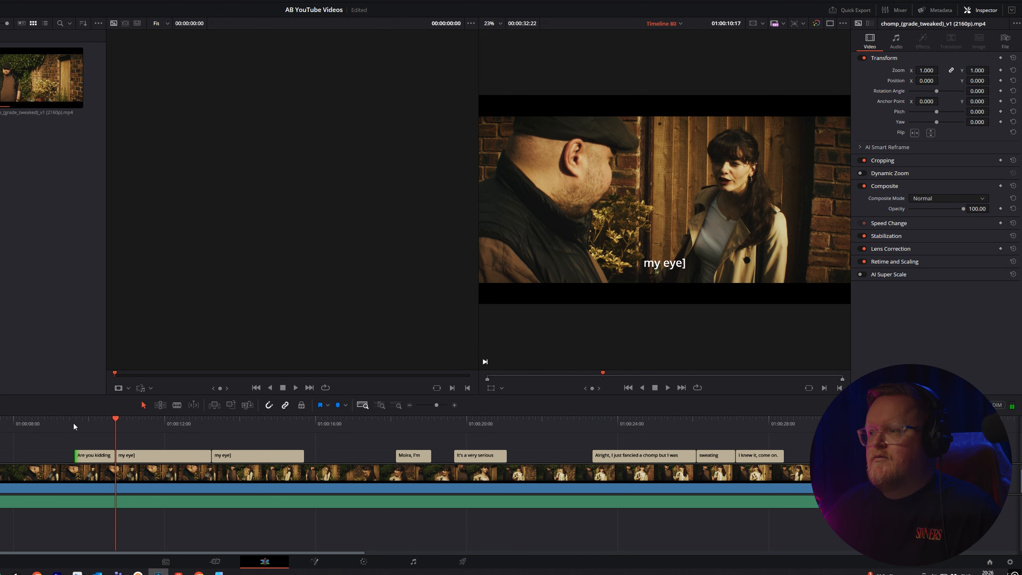
key(space)
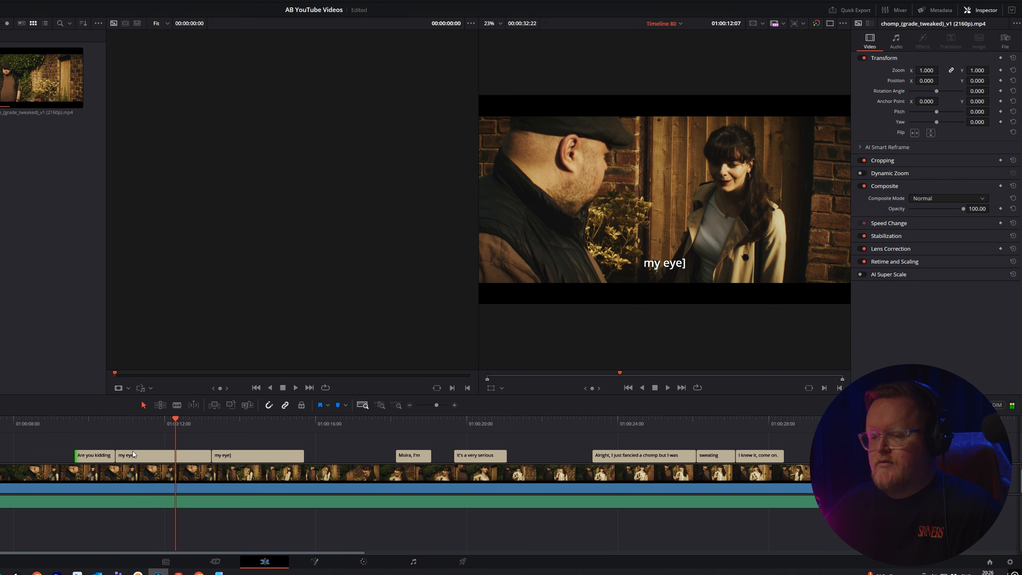
key(b)
click(176, 455)
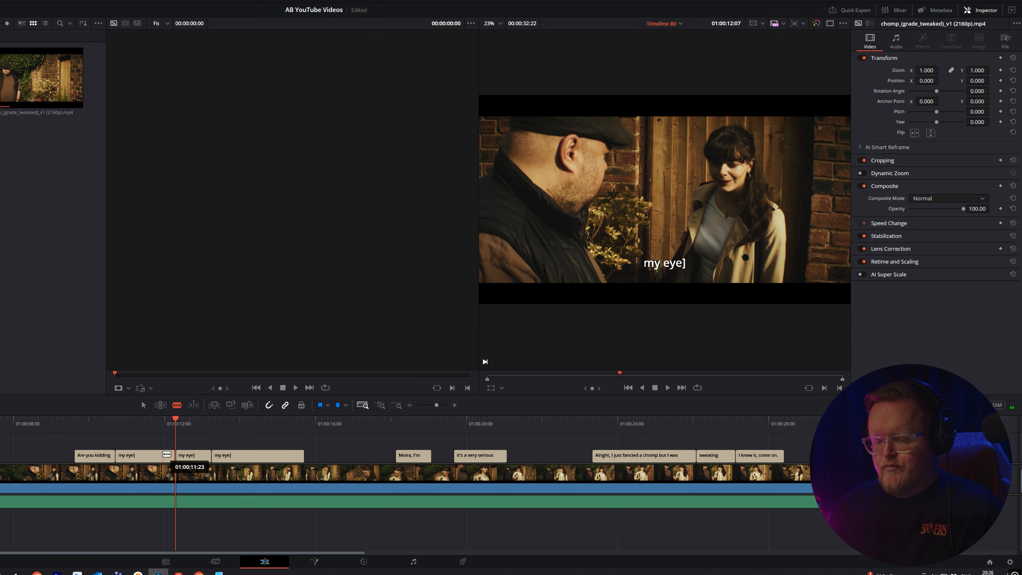
Replace the text of the second caption with "Are you chomping on a chomp?"
click(142, 432)
click(145, 457)
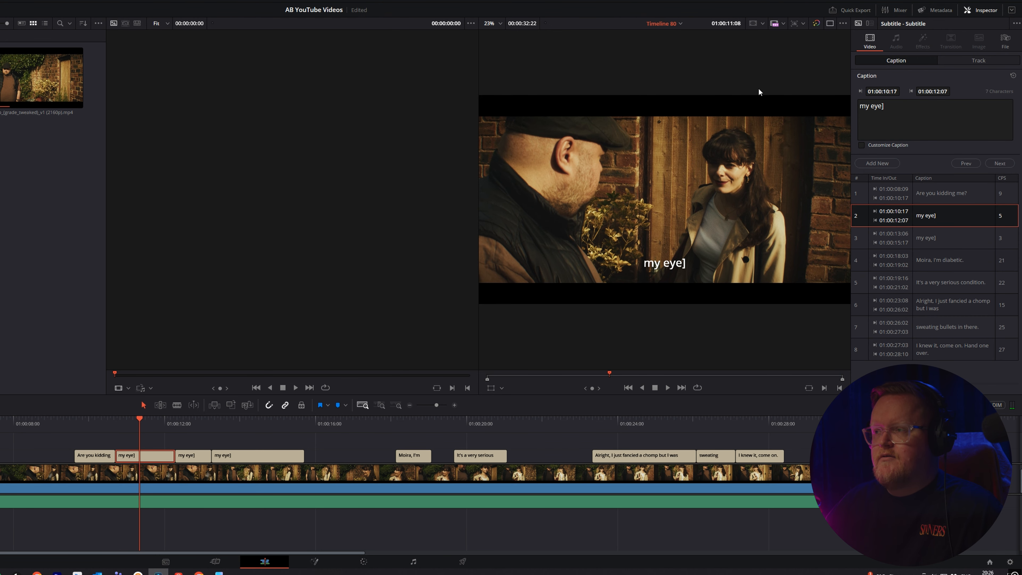
drag(886, 106, 843, 99)
text(A)
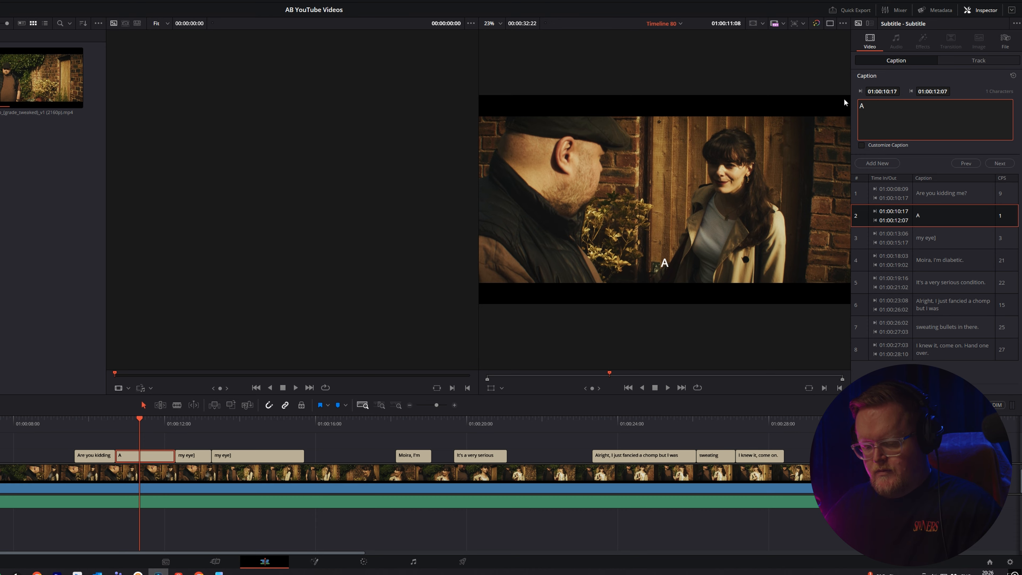
text(re you)
text(ch)
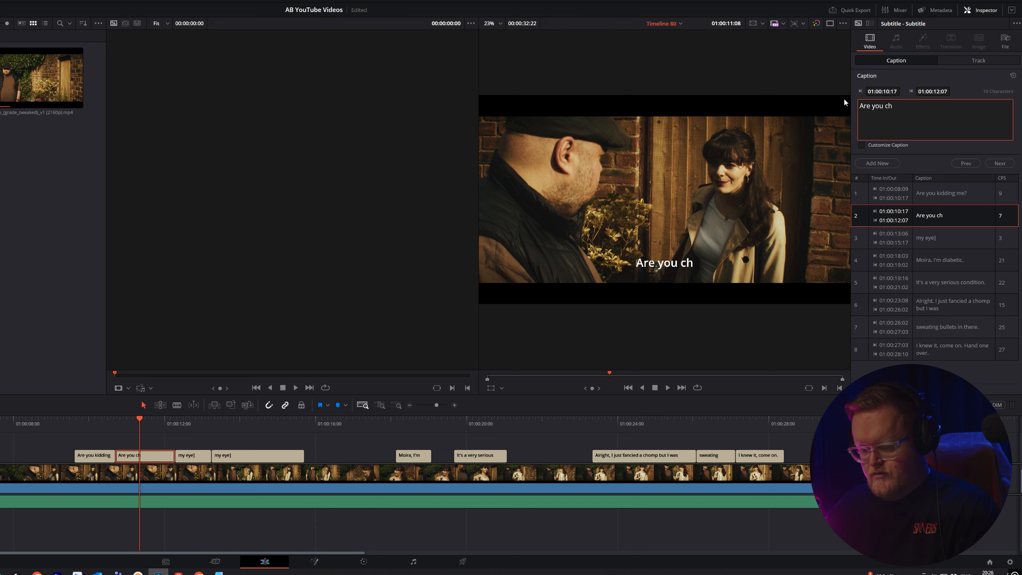
text(omping o)
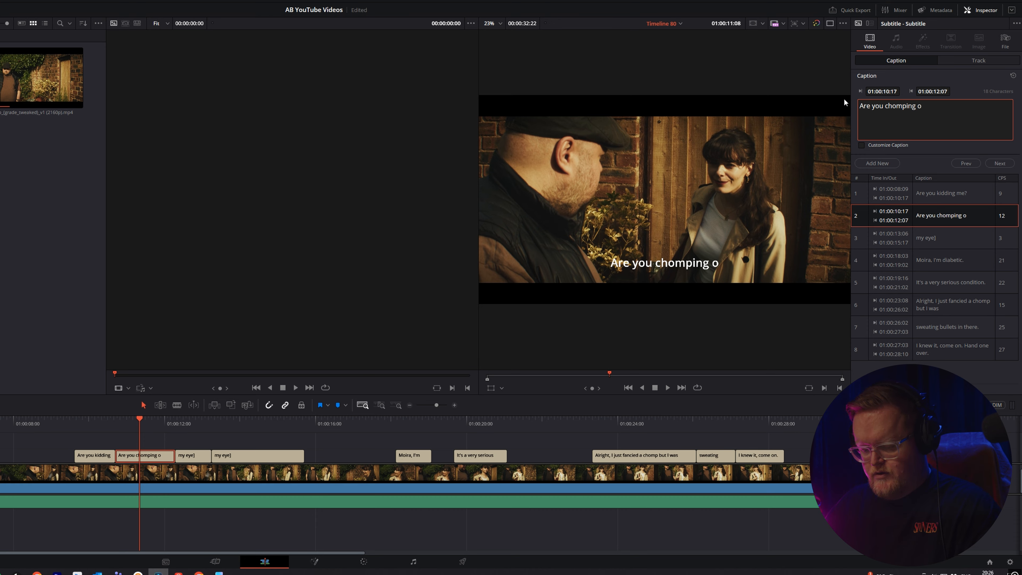
text(n a ch)
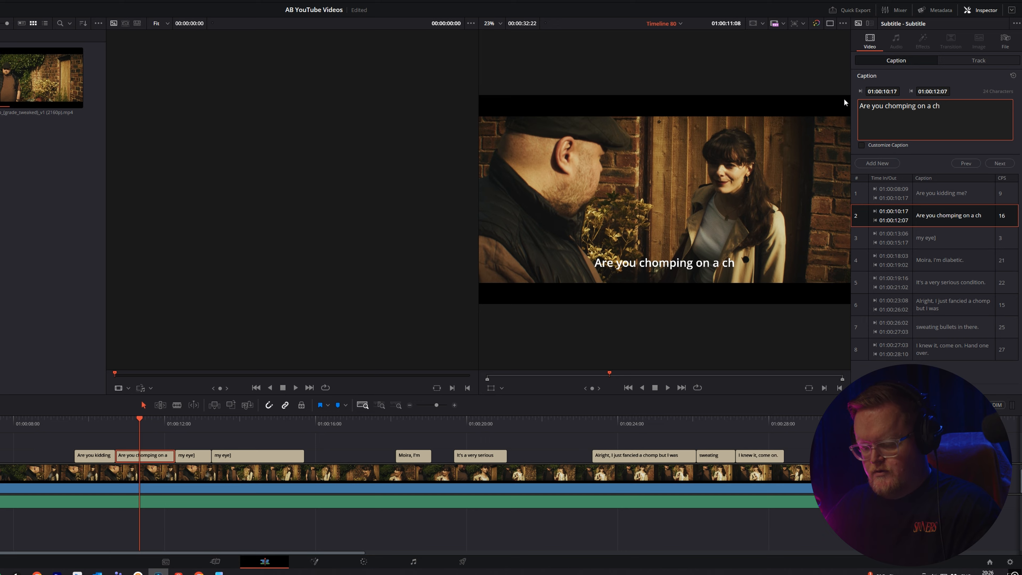
text(omp?)
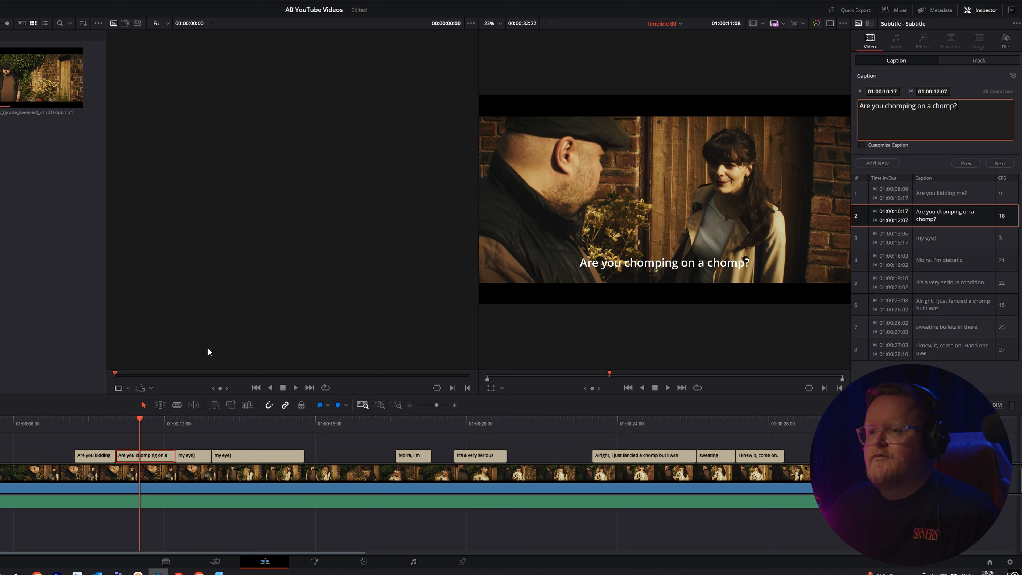
Replay the first two captions and replace the question mark ending the first one with a comma
click(68, 420)
key(space)
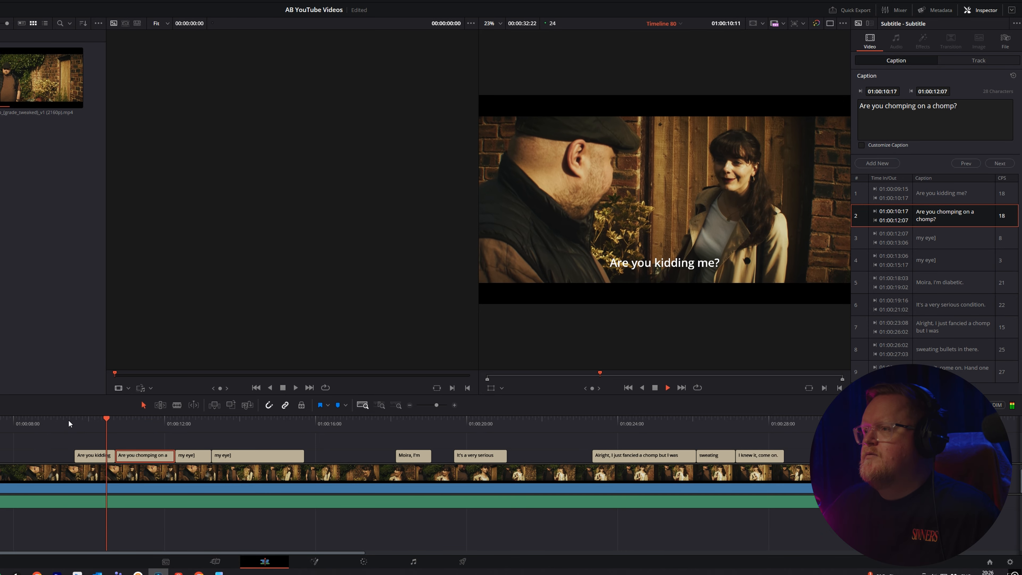
click(91, 419)
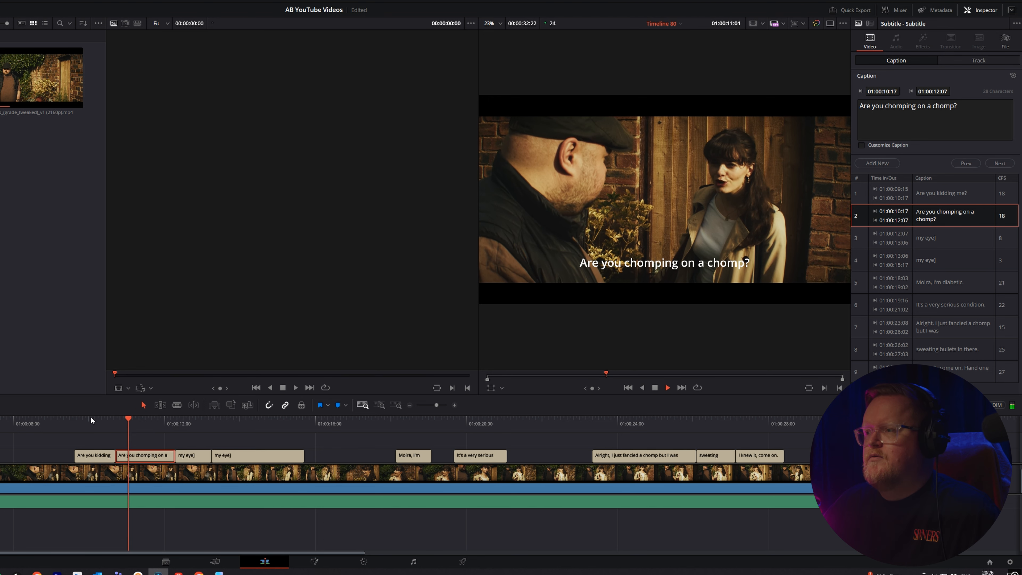
click(91, 419)
key(space)
click(97, 458)
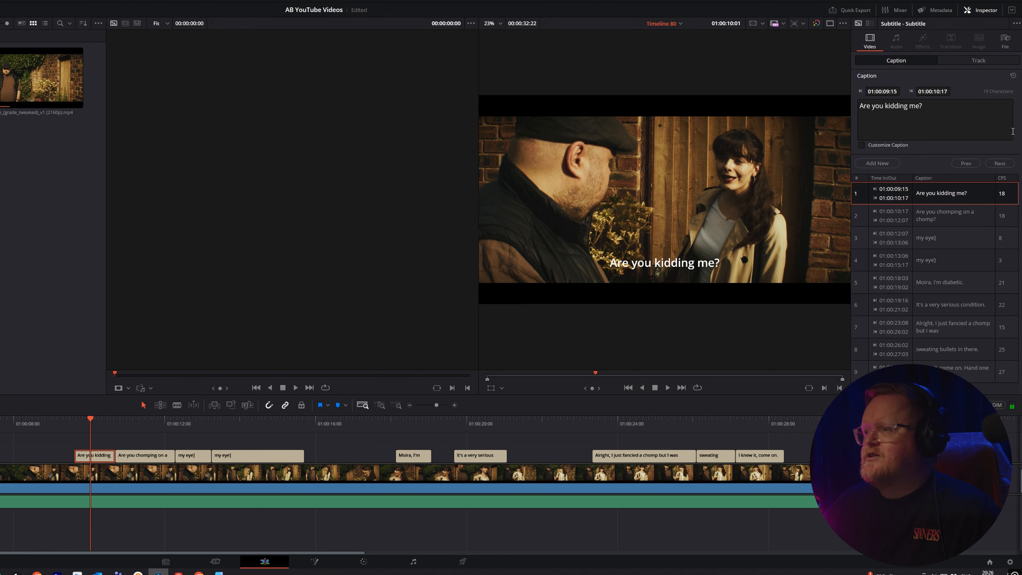
click(929, 103)
key(BackSpace)
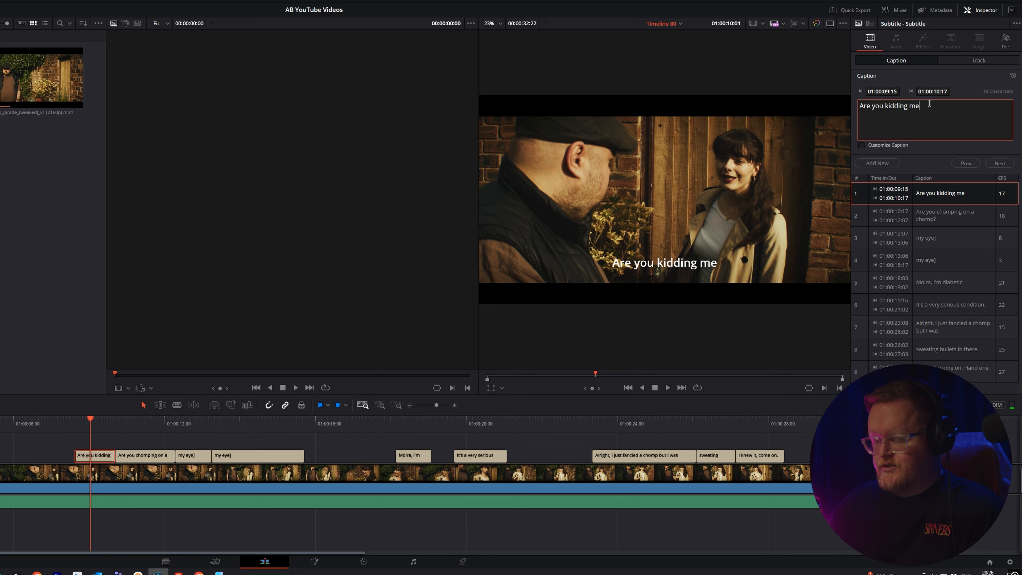
text(,)
click(84, 421)
key(space)
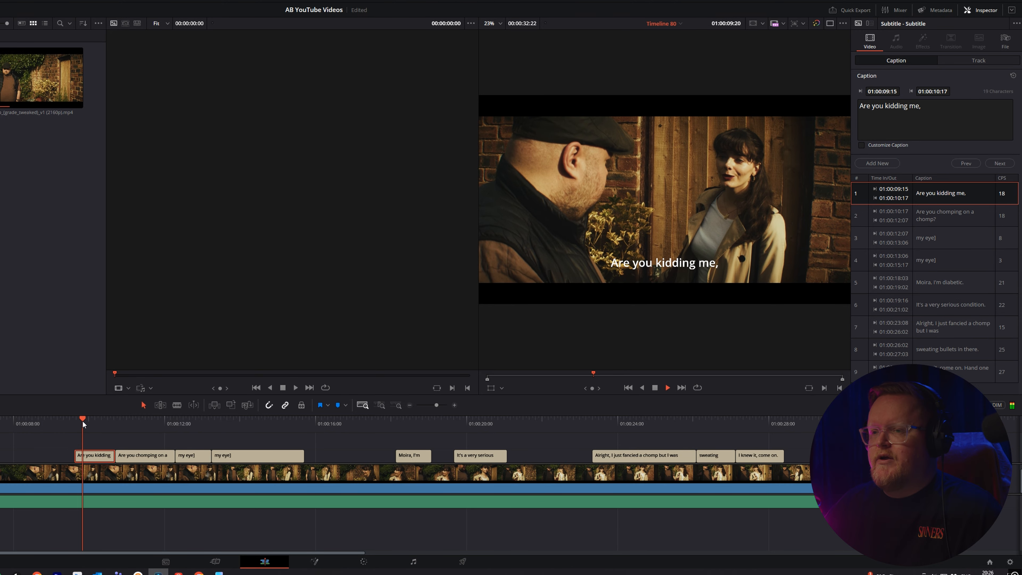
Change the capital letter that begins the second caption to lowercase so it reads "are you chomping on a chomp?"
click(110, 420)
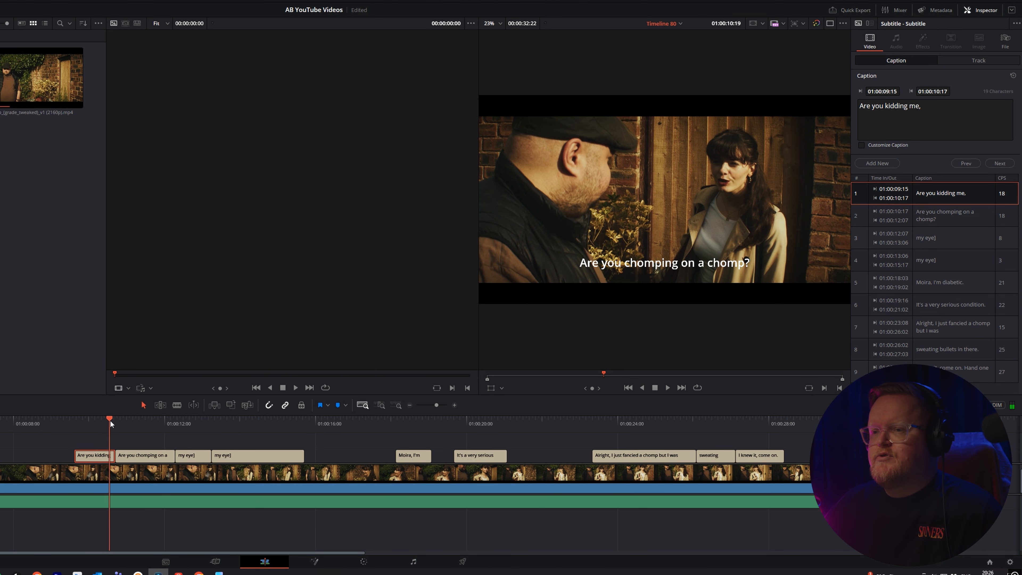
key(Down)
click(136, 457)
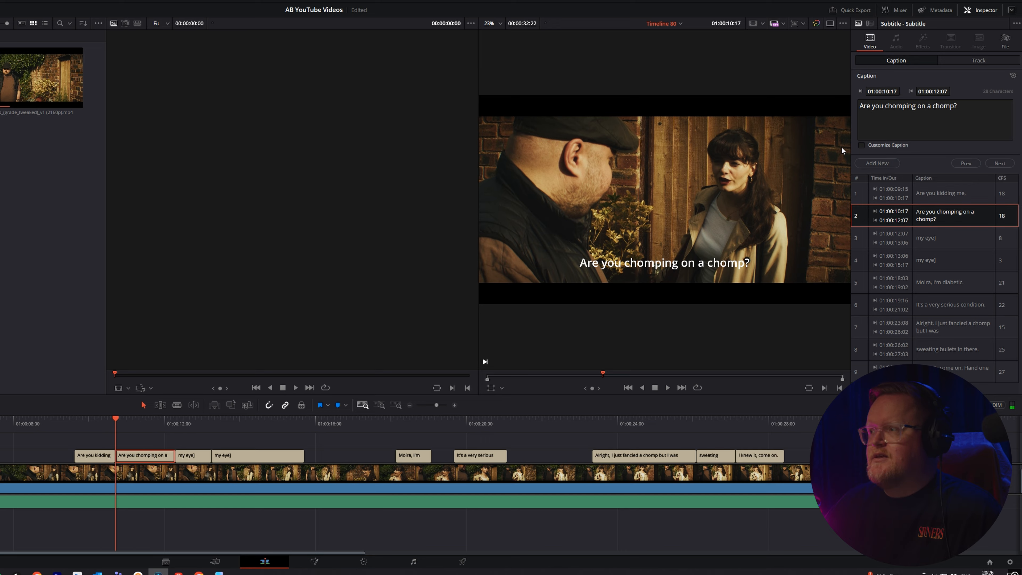
click(863, 106)
key(BackSpace)
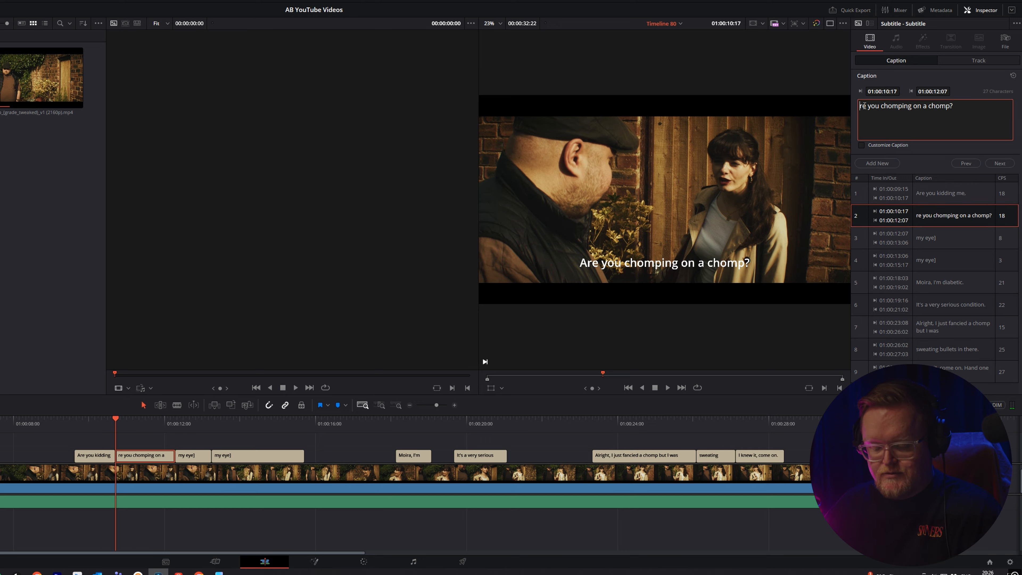
text(a)
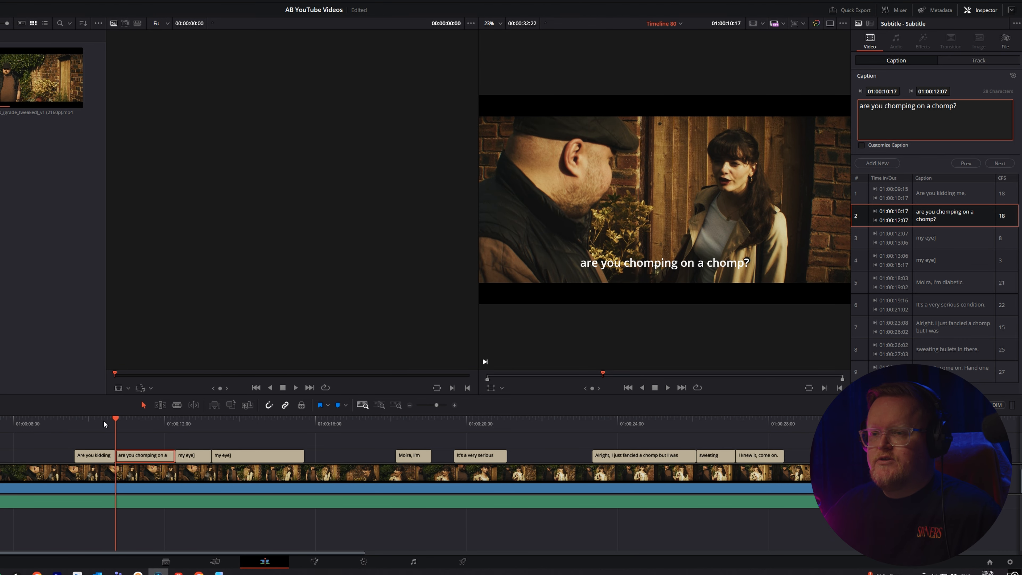
Replay the second and third captions and move the cut between the third and fourth captions to 01:00:12:21
click(103, 420)
key(space)
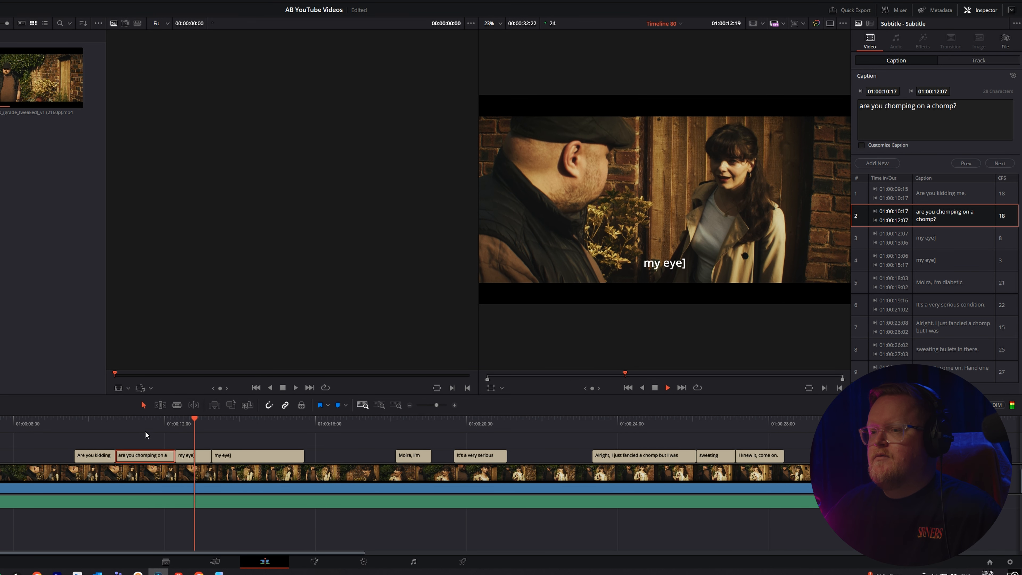
click(197, 455)
click(179, 418)
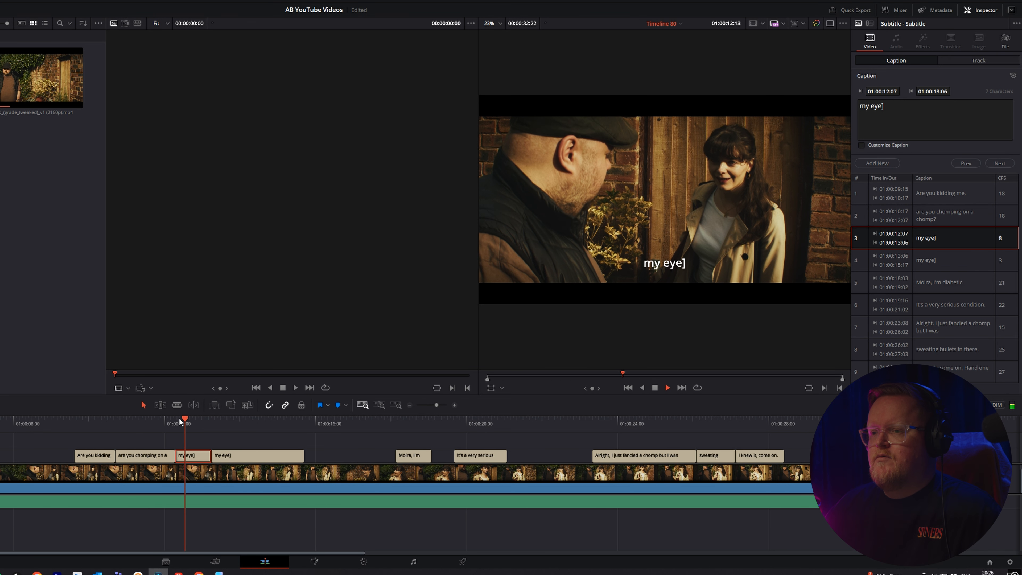
key(space)
drag(213, 456, 197, 456)
Replace the text of the third caption with "What?"
click(181, 421)
click(188, 456)
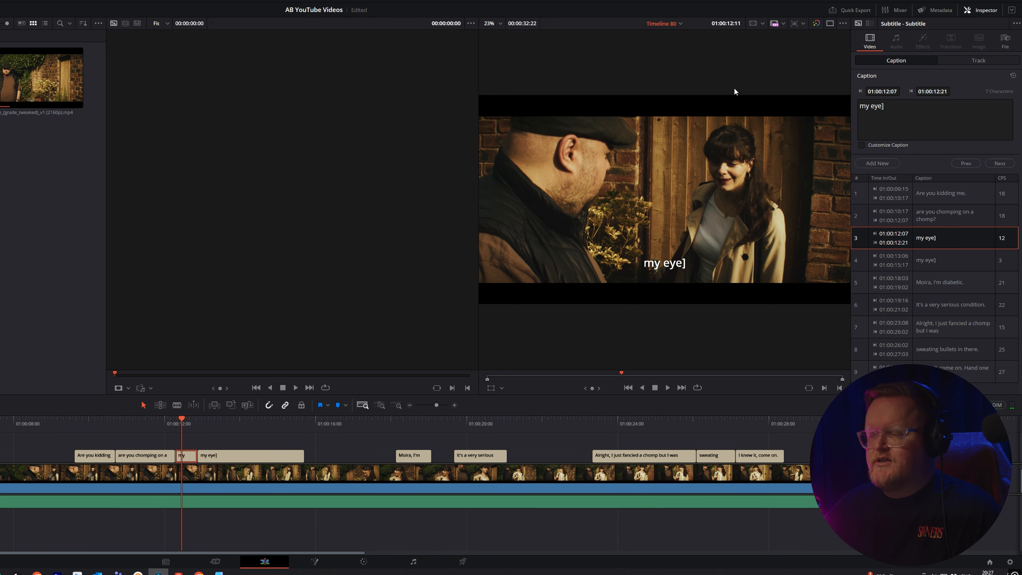
drag(898, 106, 833, 102)
text(W)
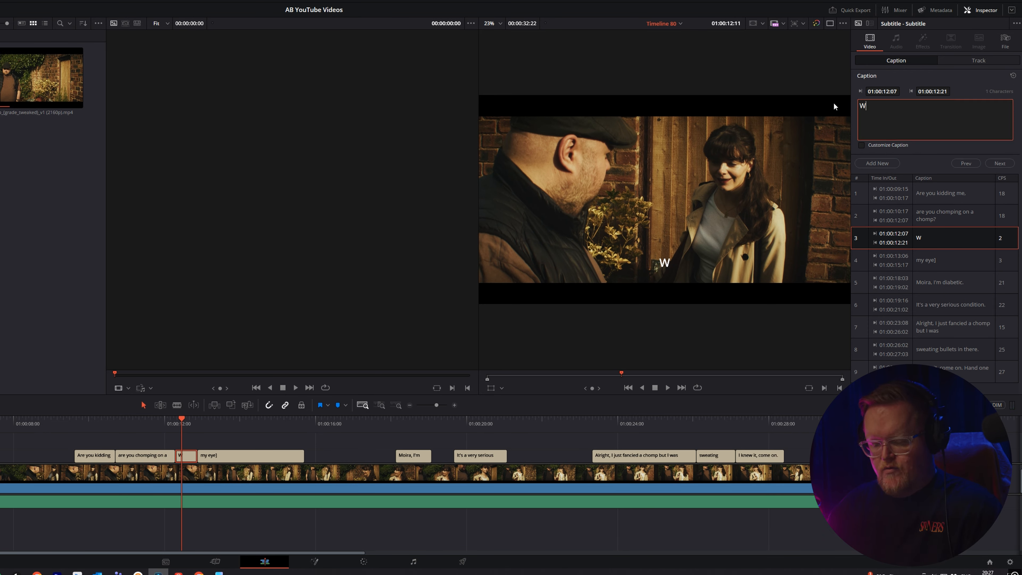
text(hat?)
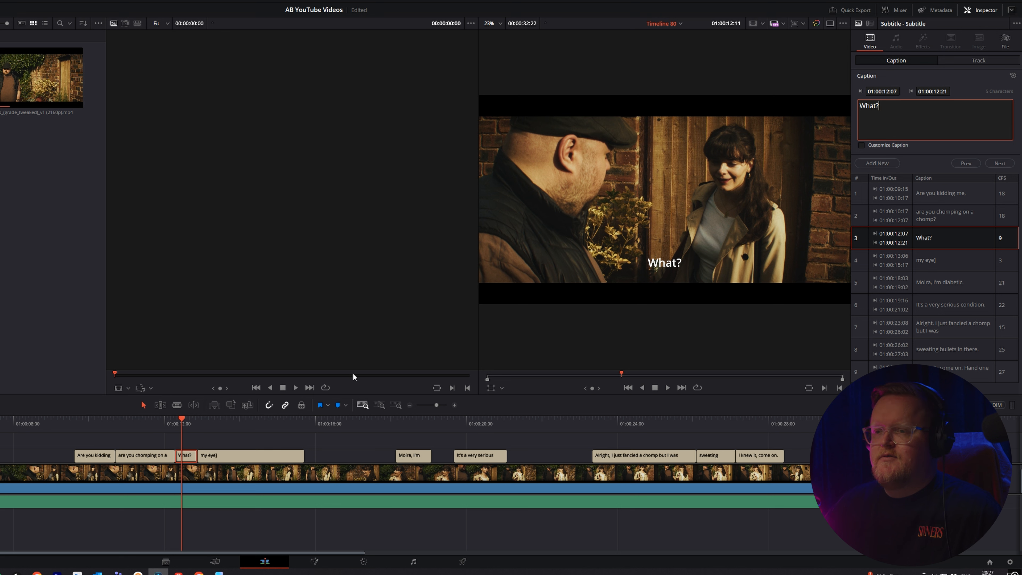
Play on to the end of the next spoken line and split the fourth caption at 01:00:14:00
click(165, 419)
key(space)
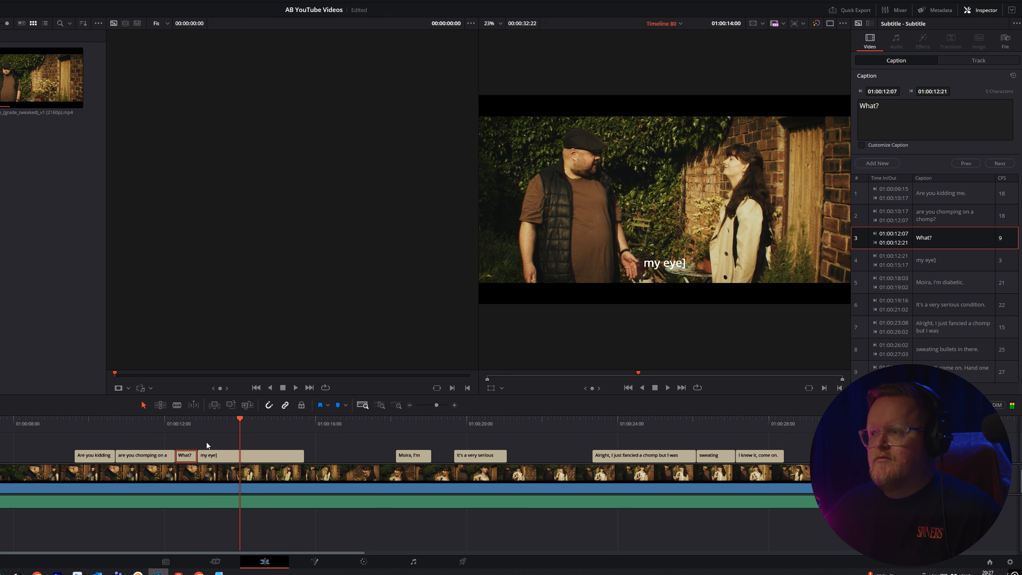
key(b)
click(240, 453)
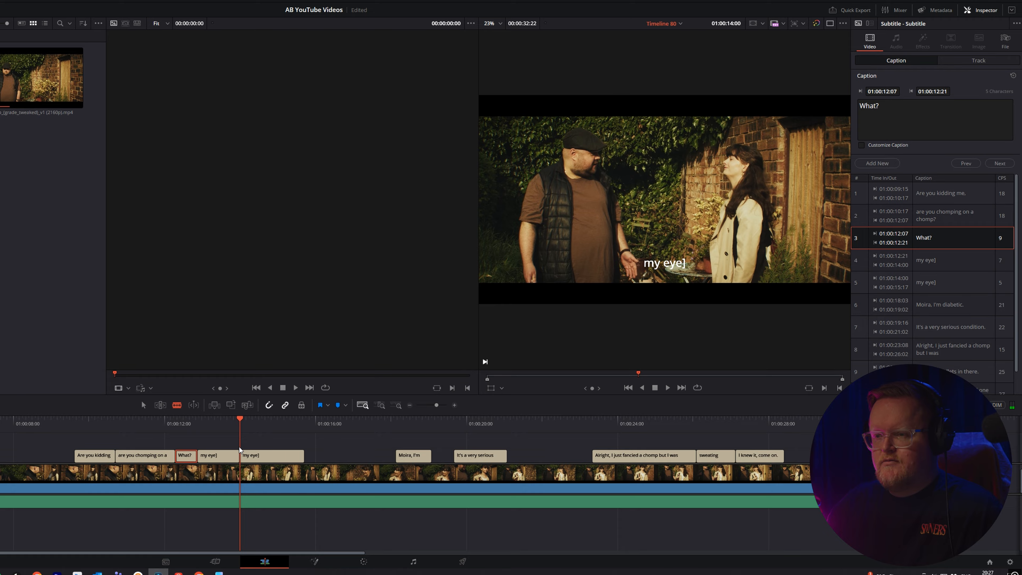
Replace the text of the fourth caption with "It's my blood sugar."
click(226, 420)
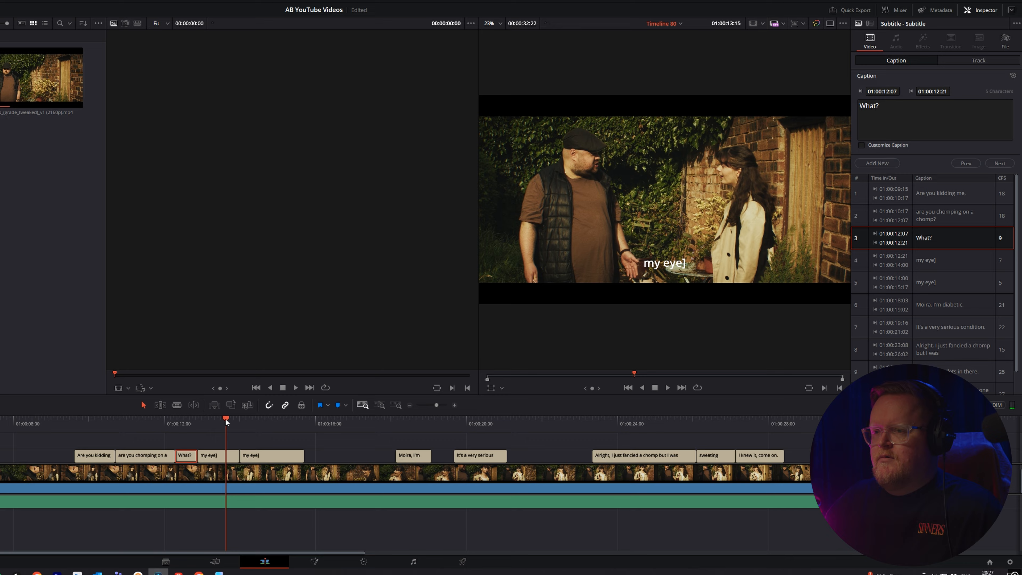
click(221, 454)
click(882, 106)
text(I)
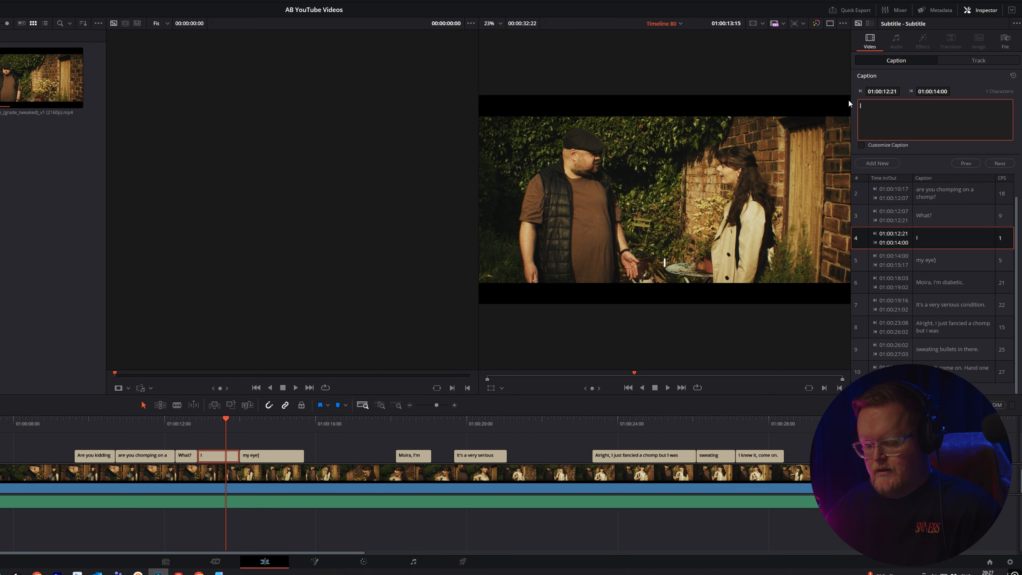
text(t's my bl)
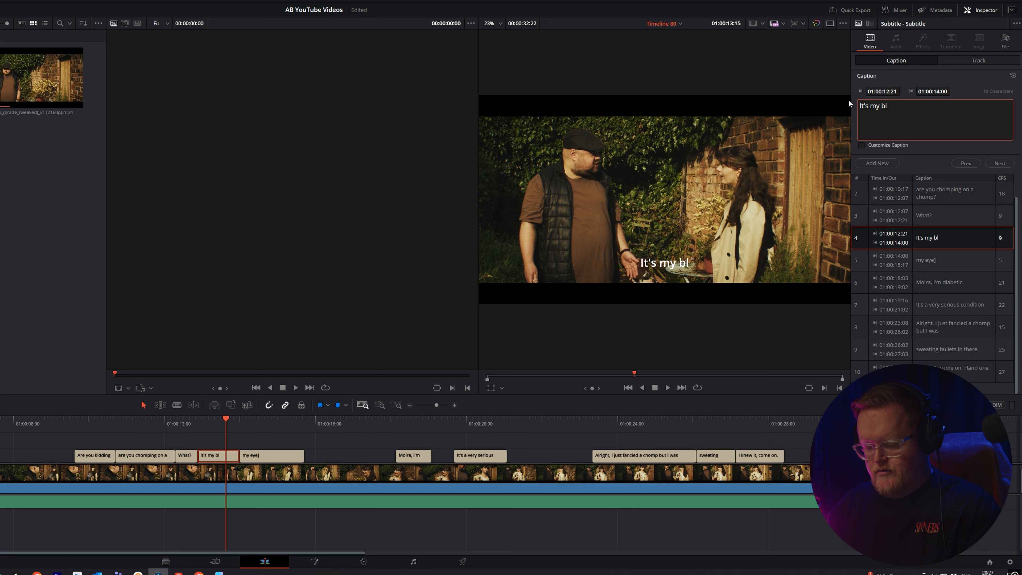
text(ood sugar)
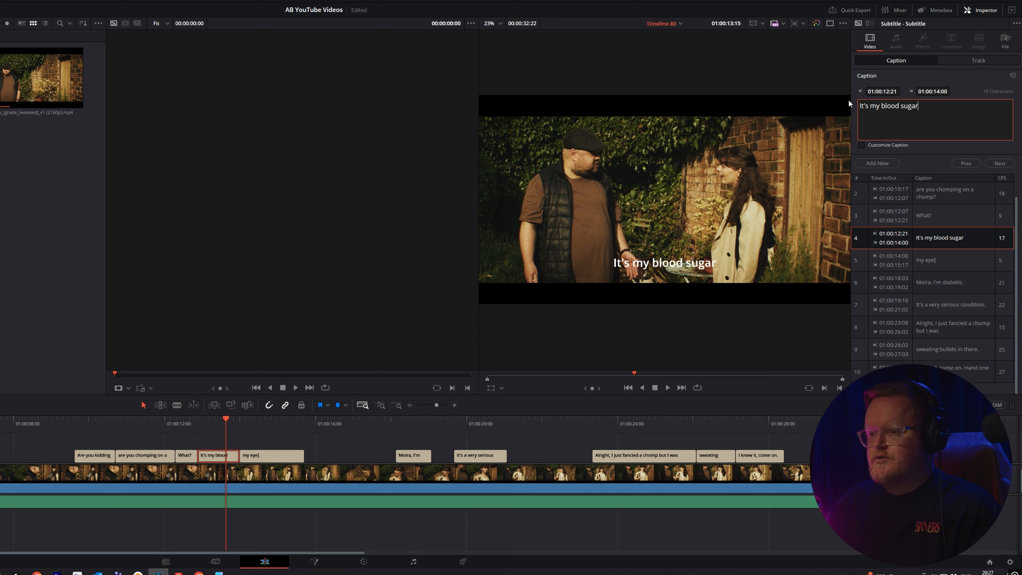
text(.)
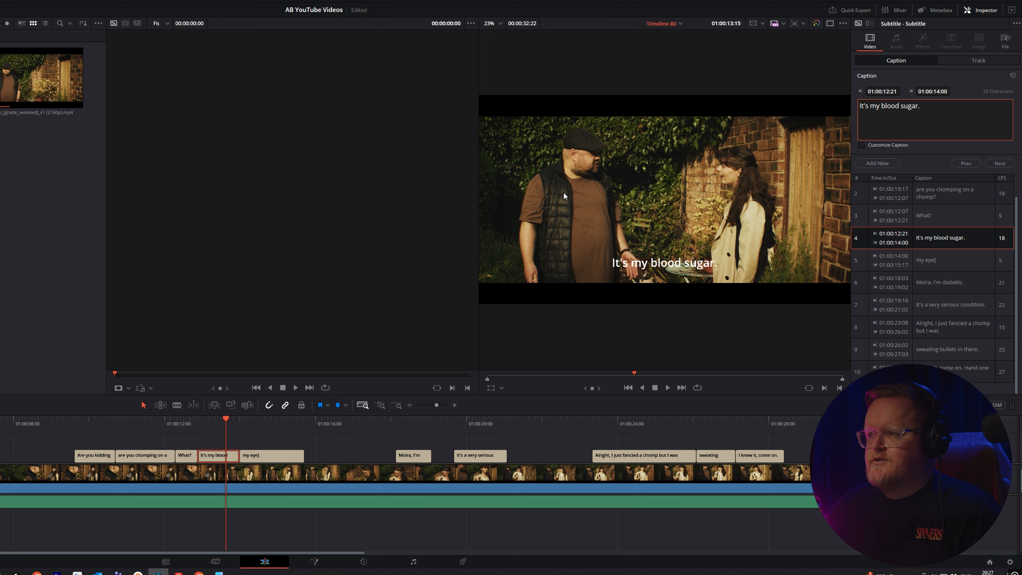
Play from the third caption through the fifth to check the timing and find where the next spoken line ends
click(188, 422)
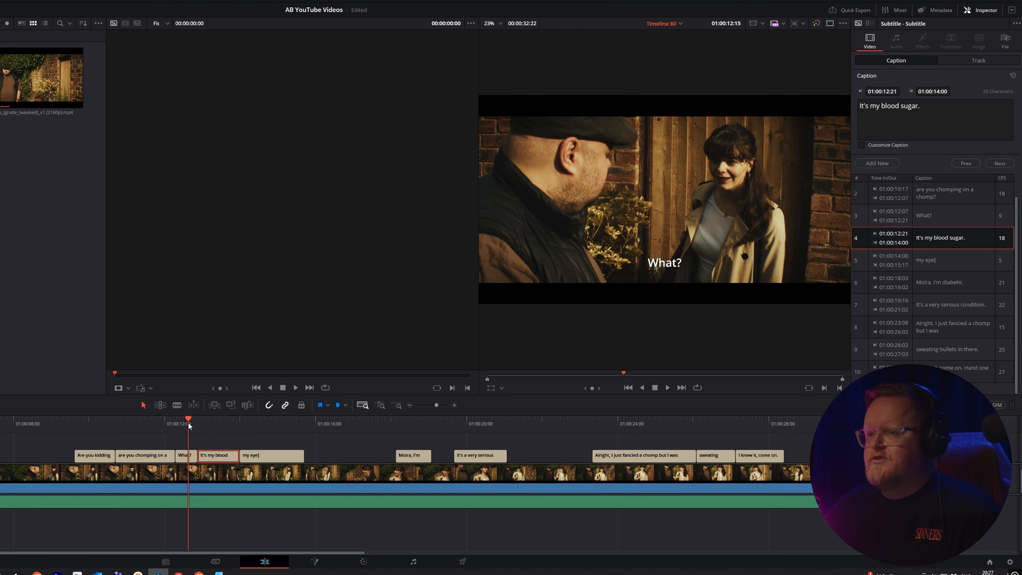
key(space)
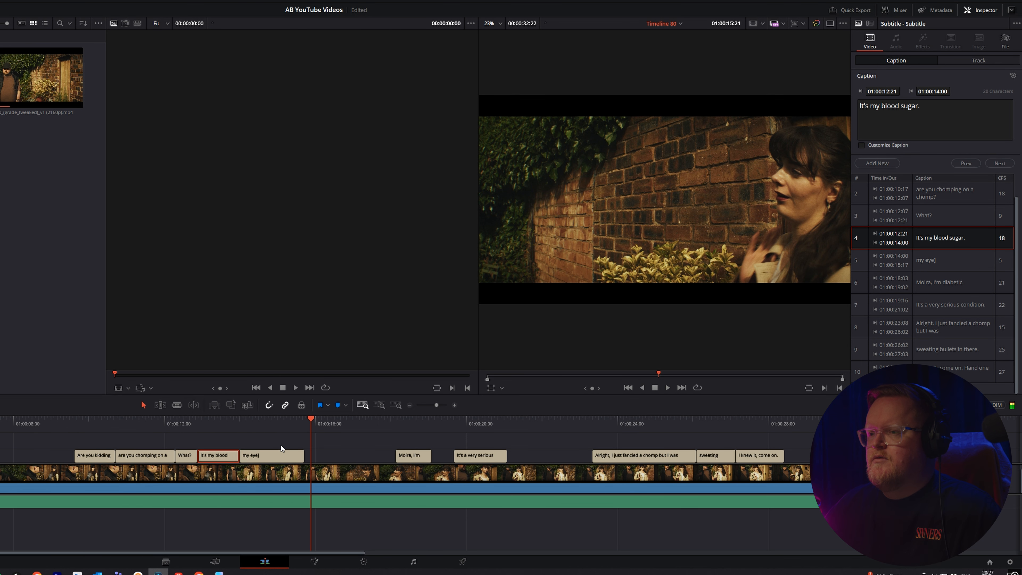
key(space)
click(293, 422)
key(space)
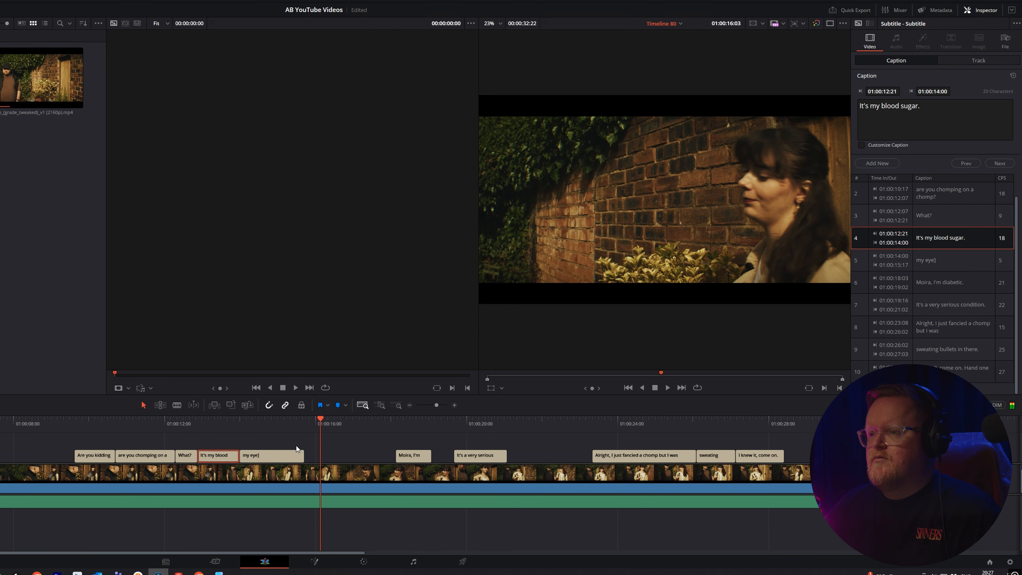
click(295, 423)
click(294, 420)
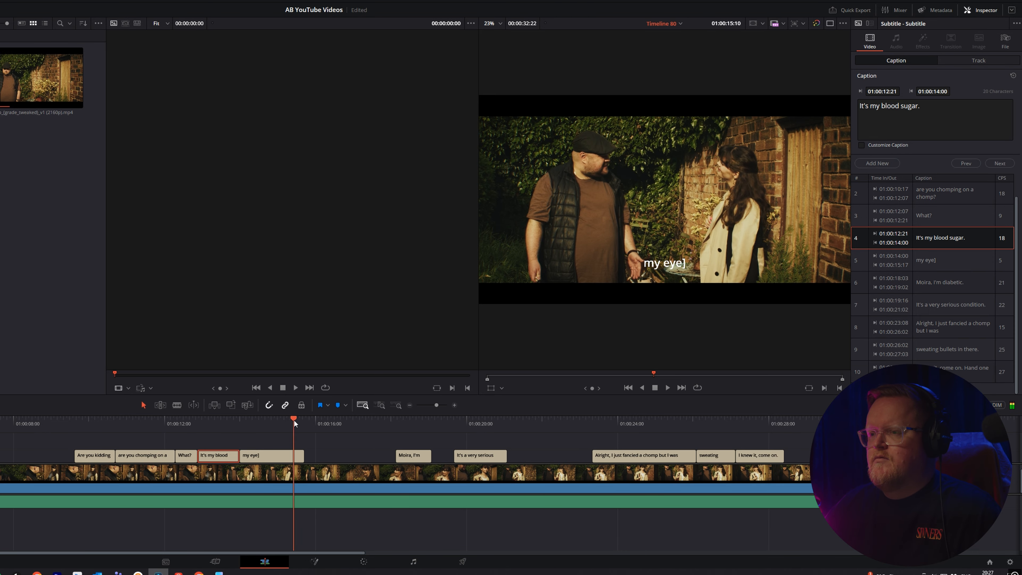
Listen to the fifth caption's line again and replace its text with "I thought I was going to pass out."
click(284, 454)
click(269, 421)
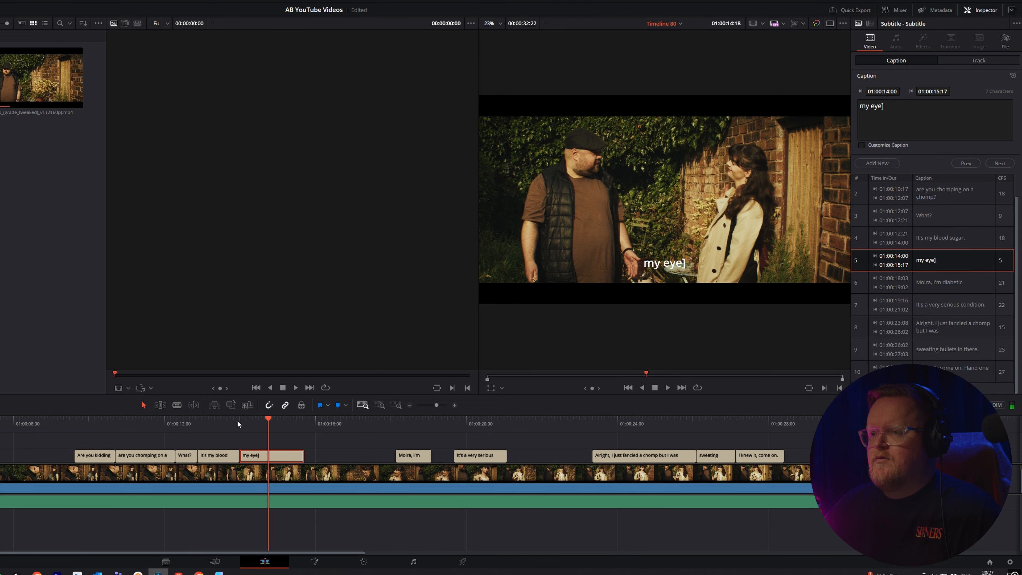
click(237, 420)
key(space)
key(space)
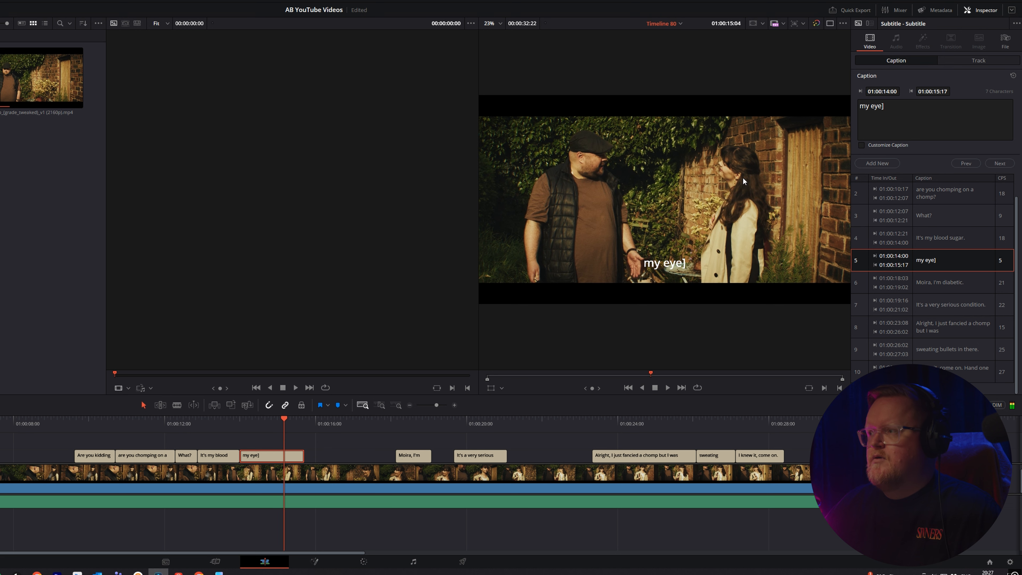
drag(901, 112, 843, 103)
text(I )
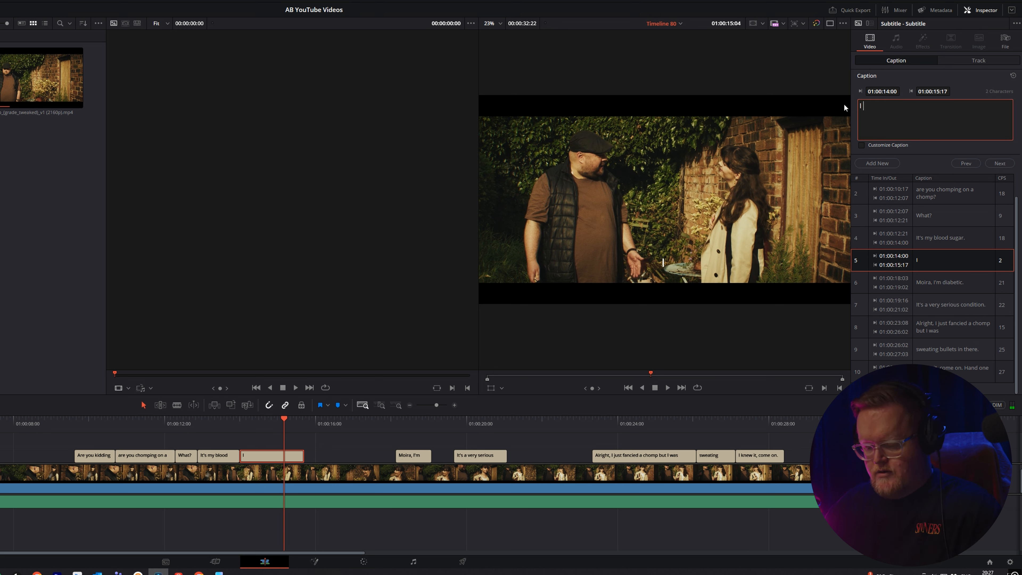
text(thought I was fgo)
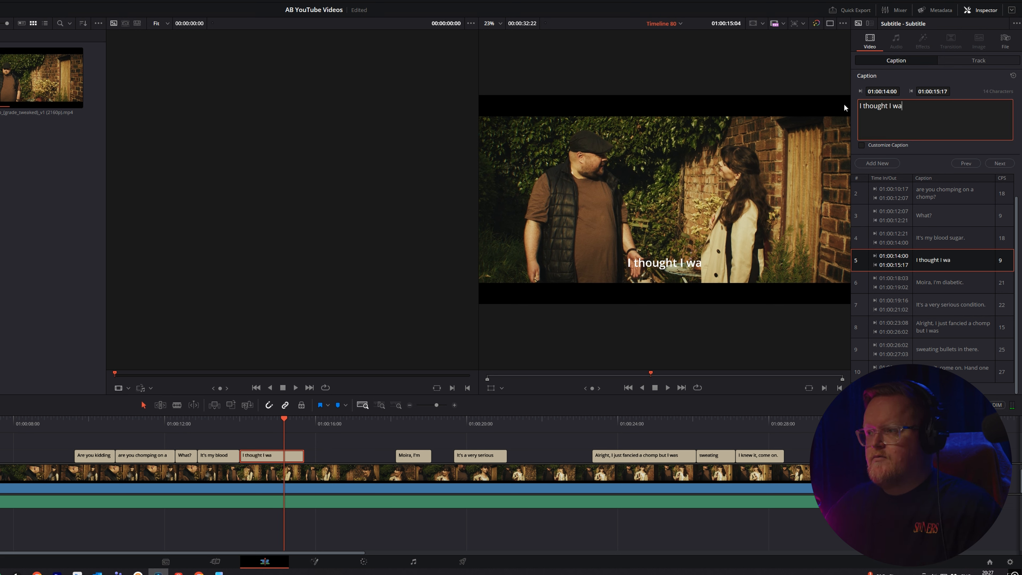
key(BackSpace)
key(BackSpace)
key(BackSpace)
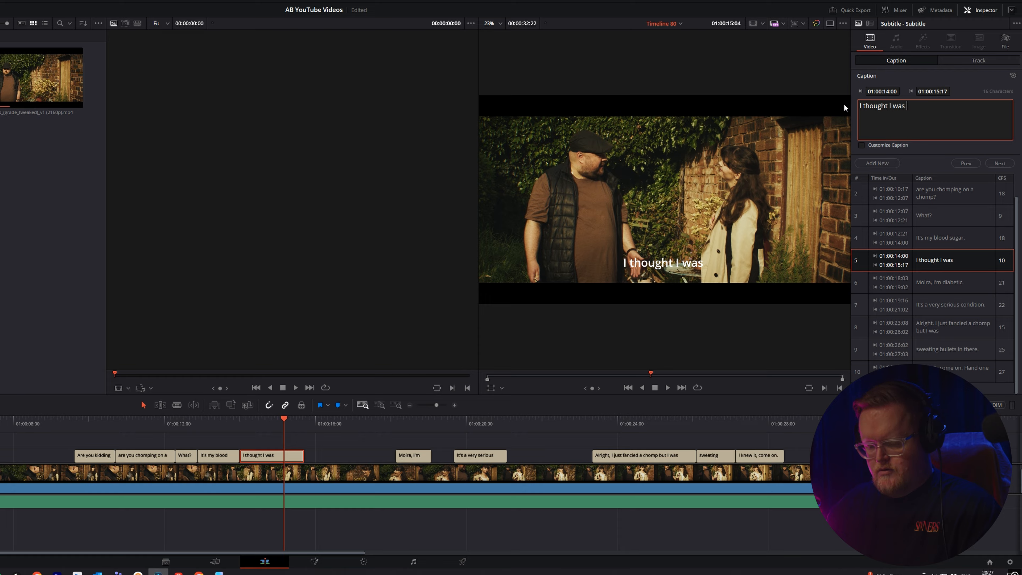
text(going to pass out.)
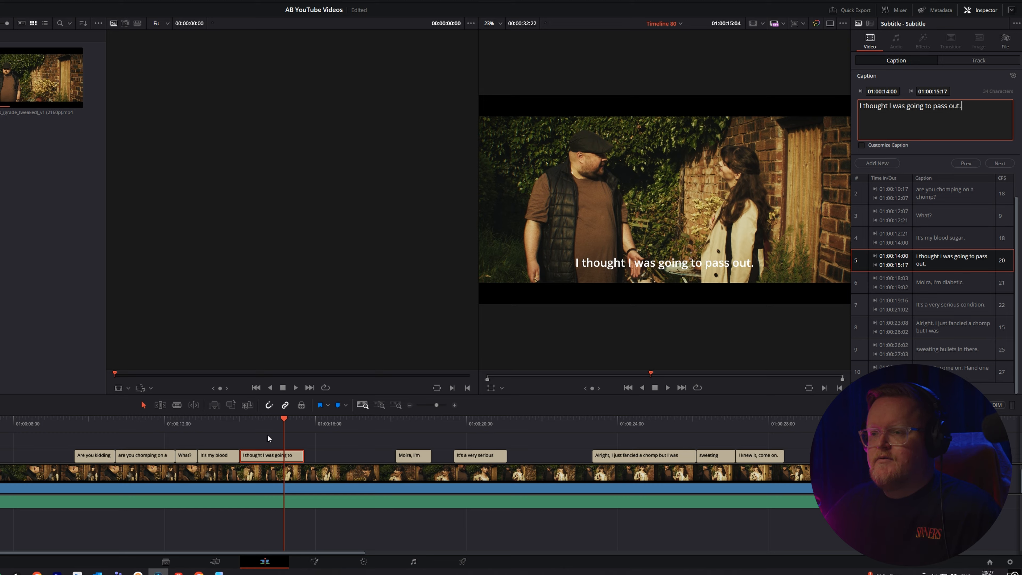
Play on past the fifth caption and extend its end to 01:00:17:12
click(231, 421)
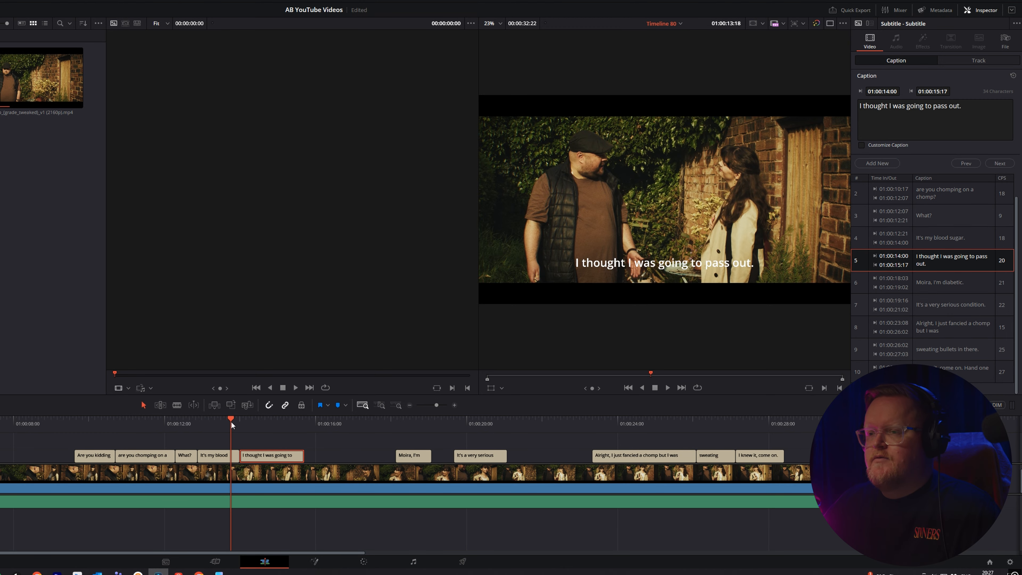
key(space)
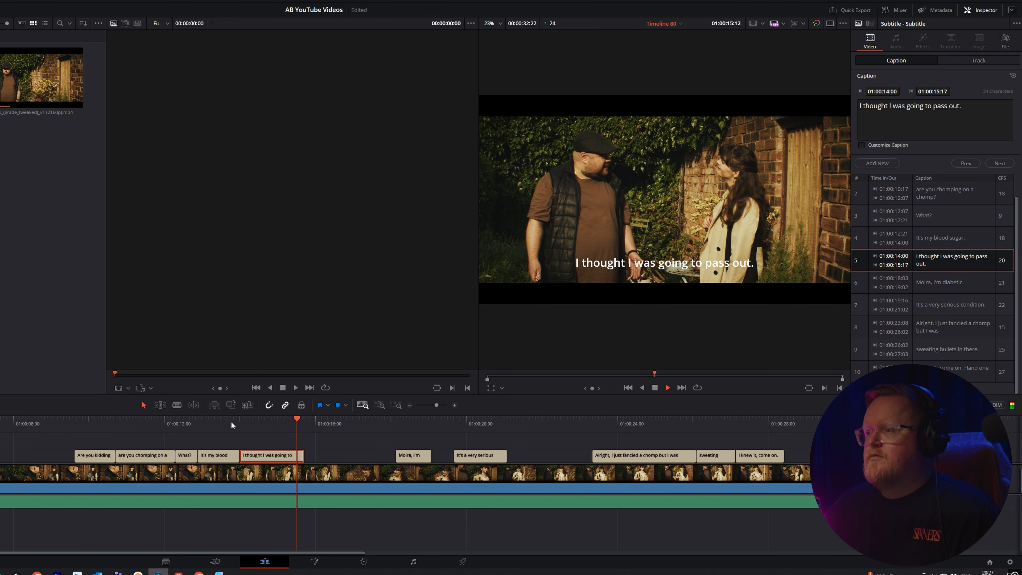
key(space)
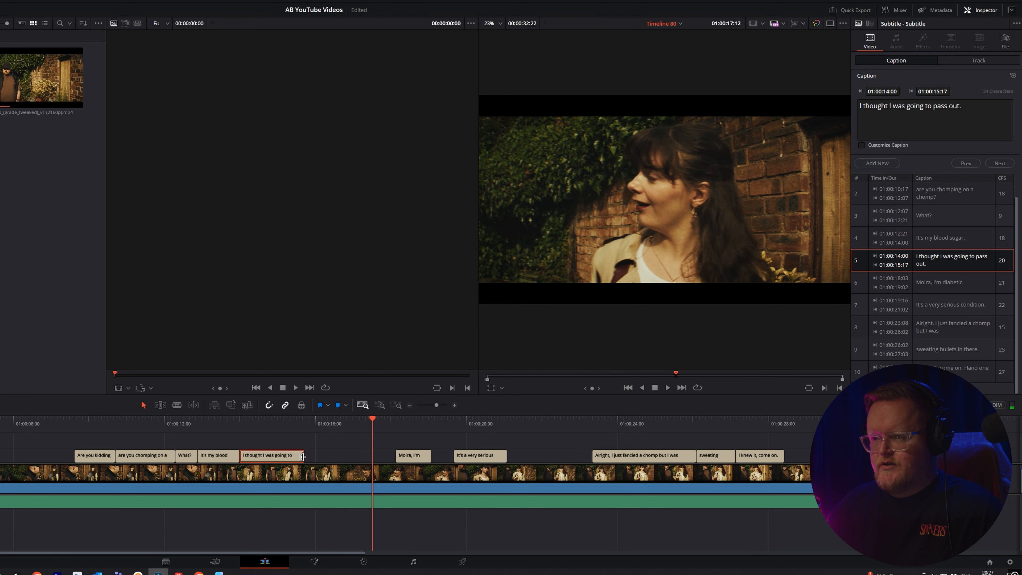
drag(302, 456, 368, 451)
Find where the spoken line ends and split the extended fifth caption at 01:00:15:19
key(b)
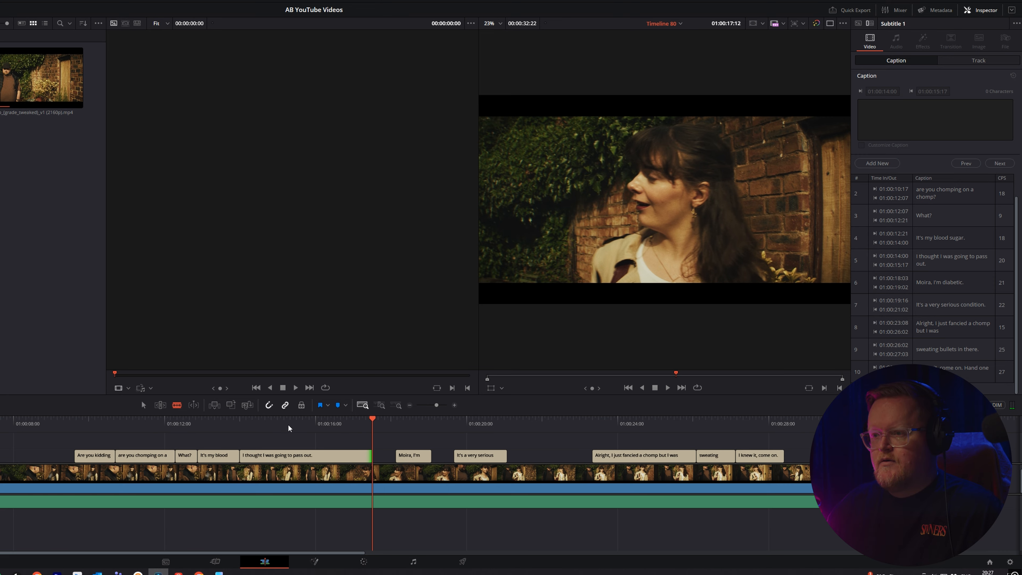
click(281, 420)
key(space)
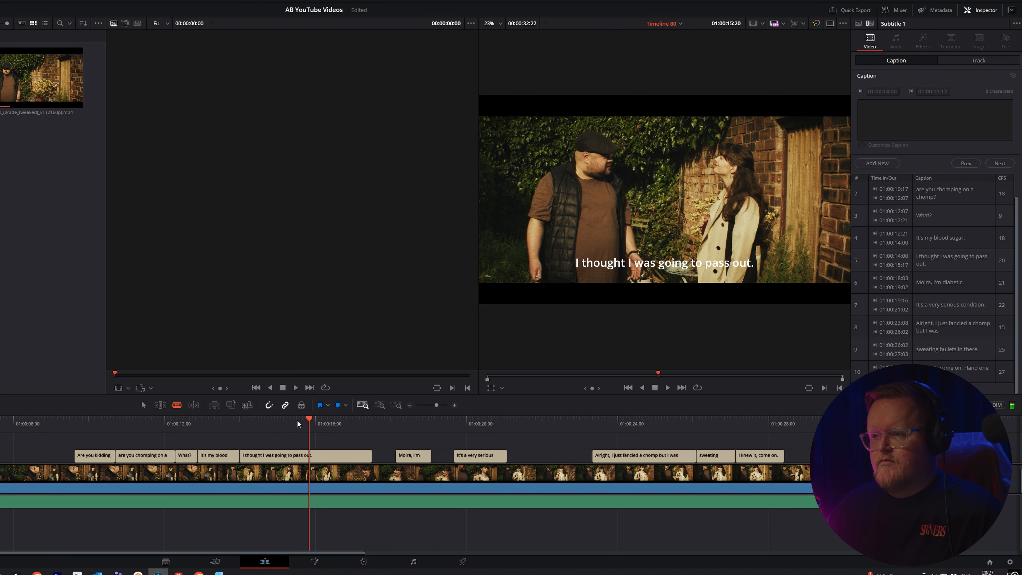
click(297, 419)
key(space)
key(space)
key(Left)
key(Left)
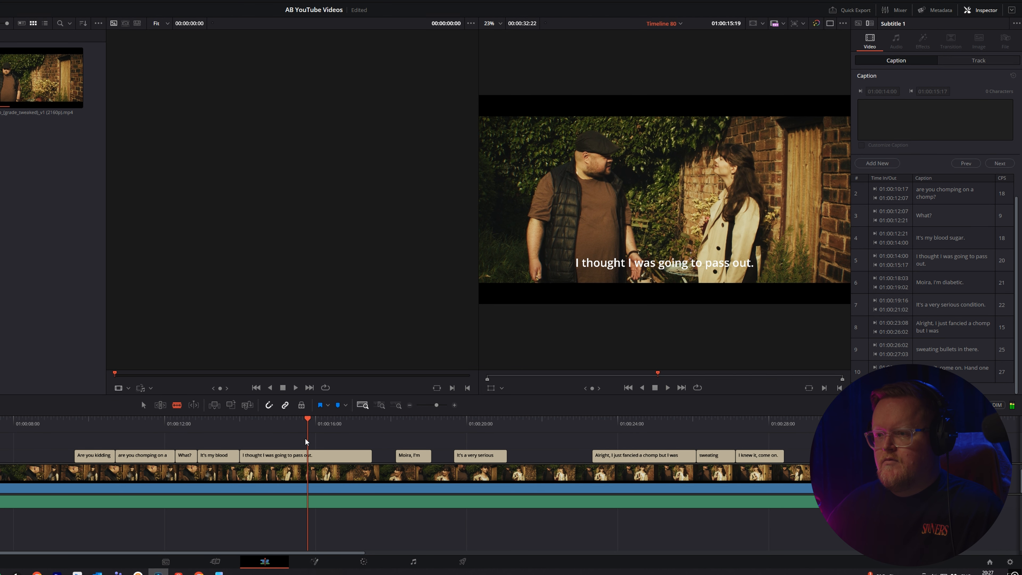
click(308, 455)
key(a)
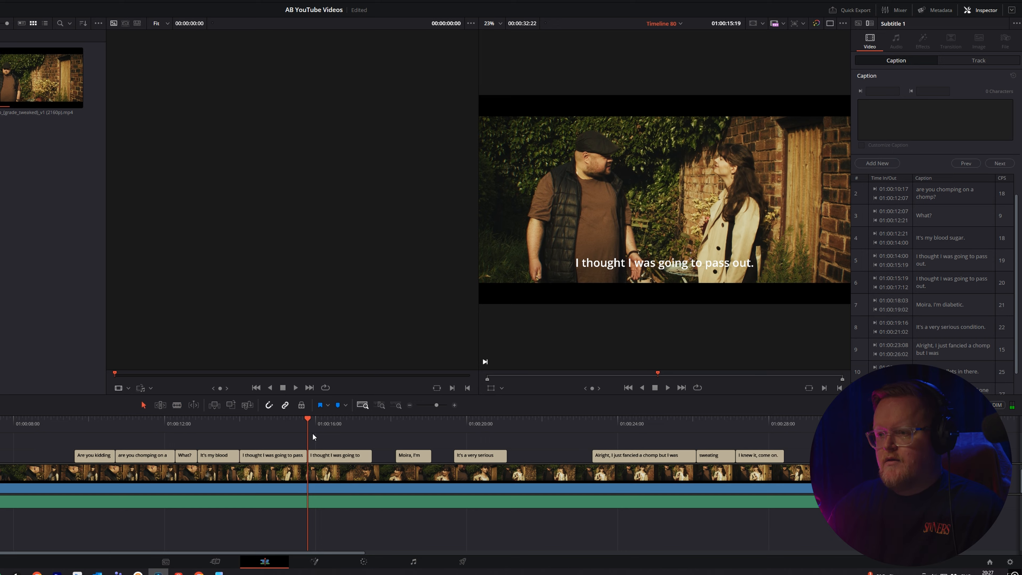
Replace the text of the new sixth caption with "mmmmm."
click(322, 455)
triple_click(976, 106)
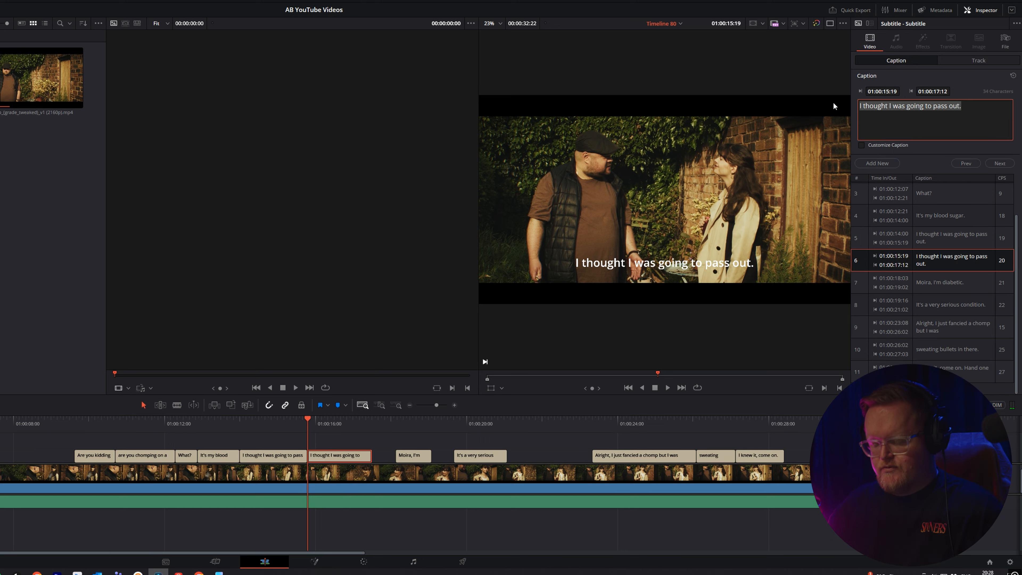
text(mmmmm.)
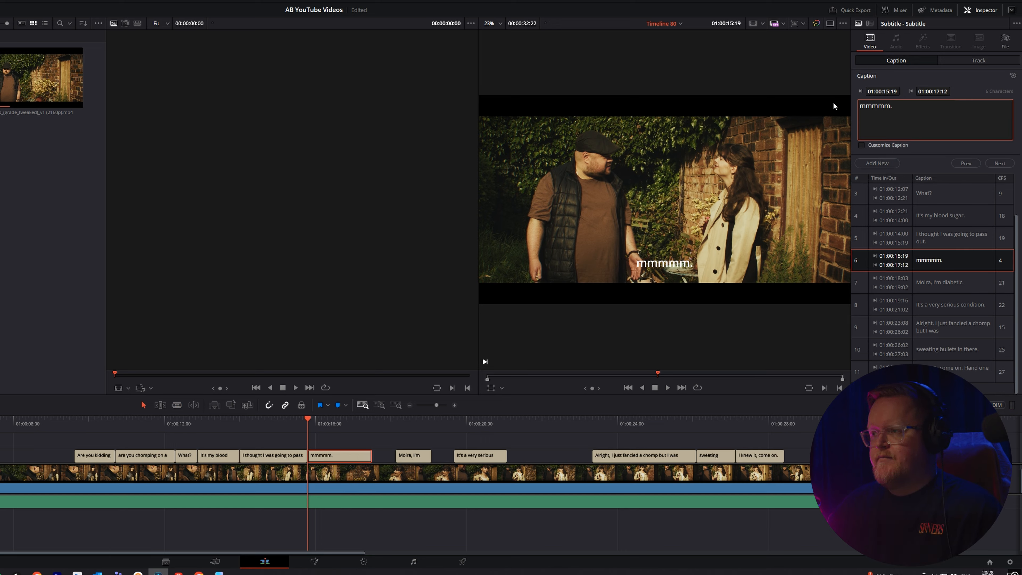
Play back the sixth caption's line and extend its text to read "mmmmm. Blood sugar my eye"
click(291, 423)
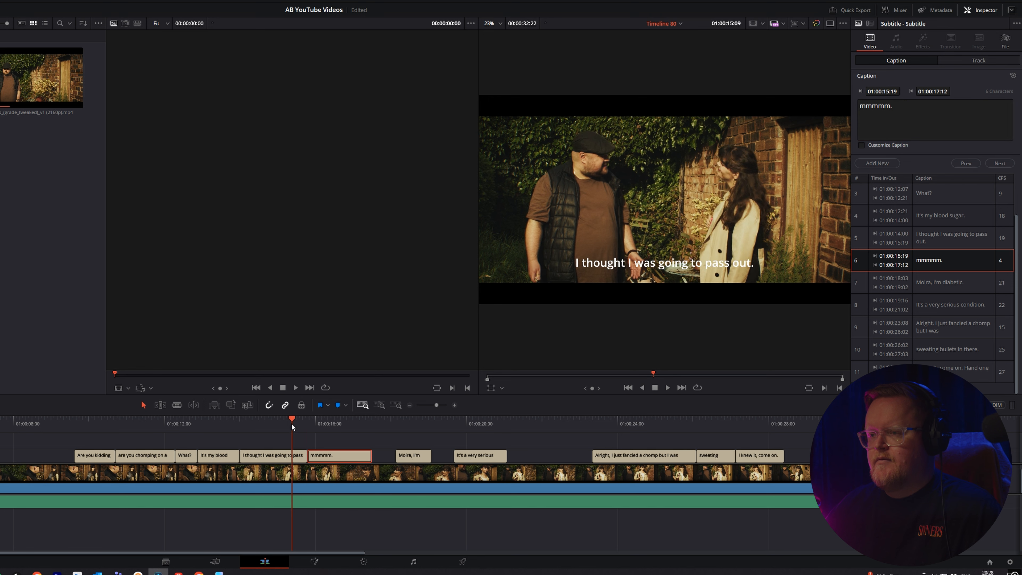
key(space)
key(space)
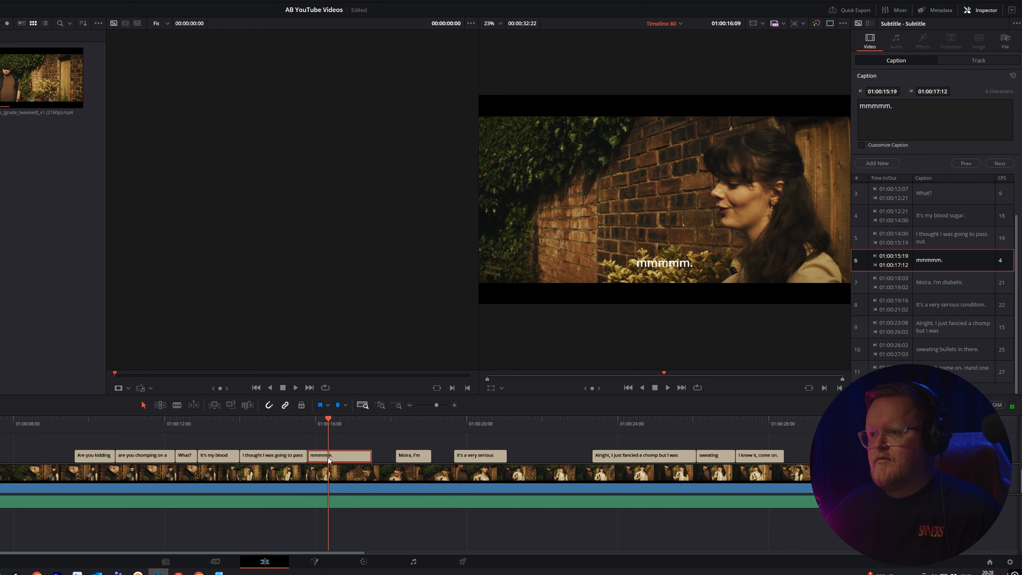
click(906, 105)
text(B)
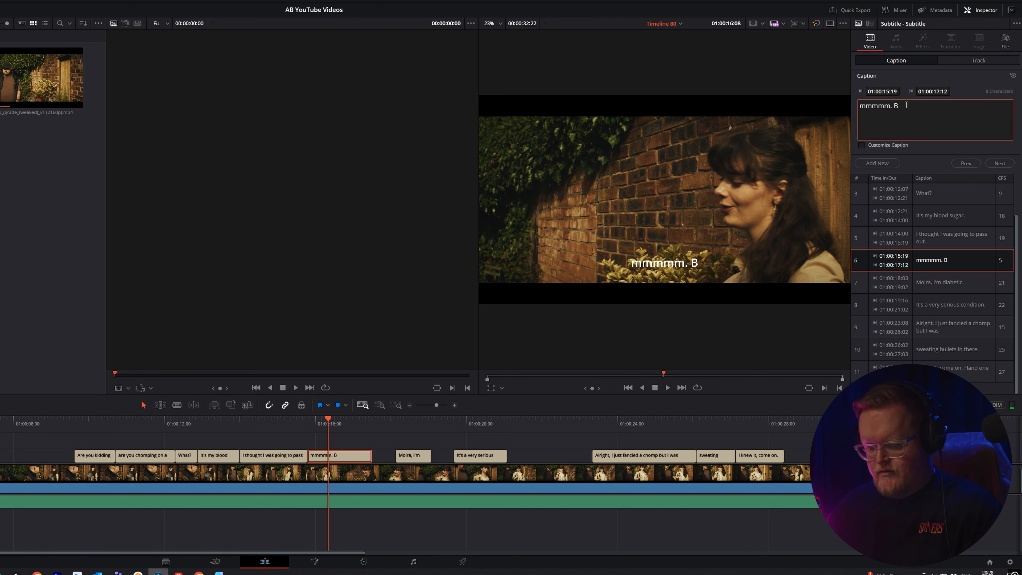
text(lood Sug)
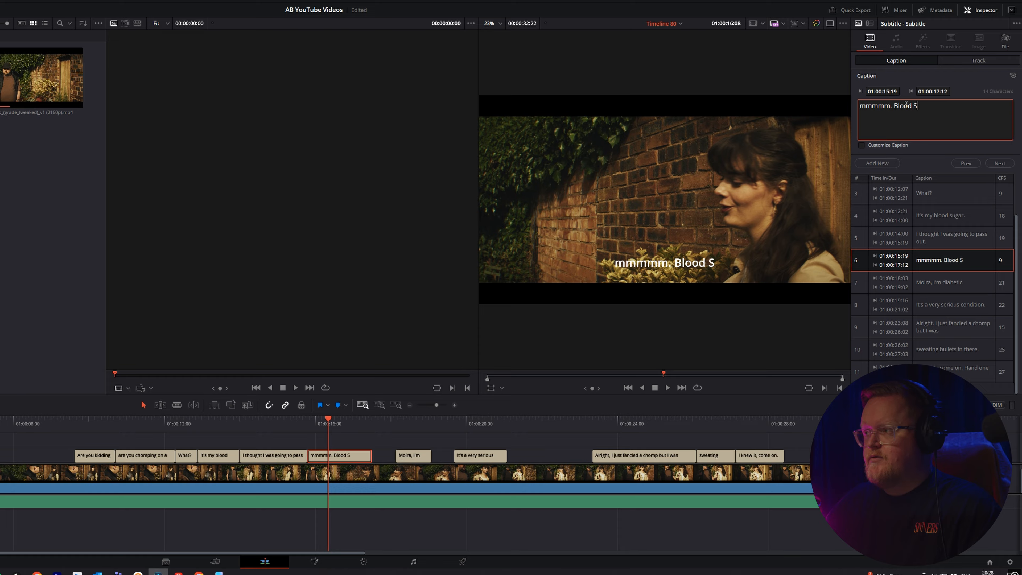
key(BackSpace)
key(BackSpace)
key(BackSpace)
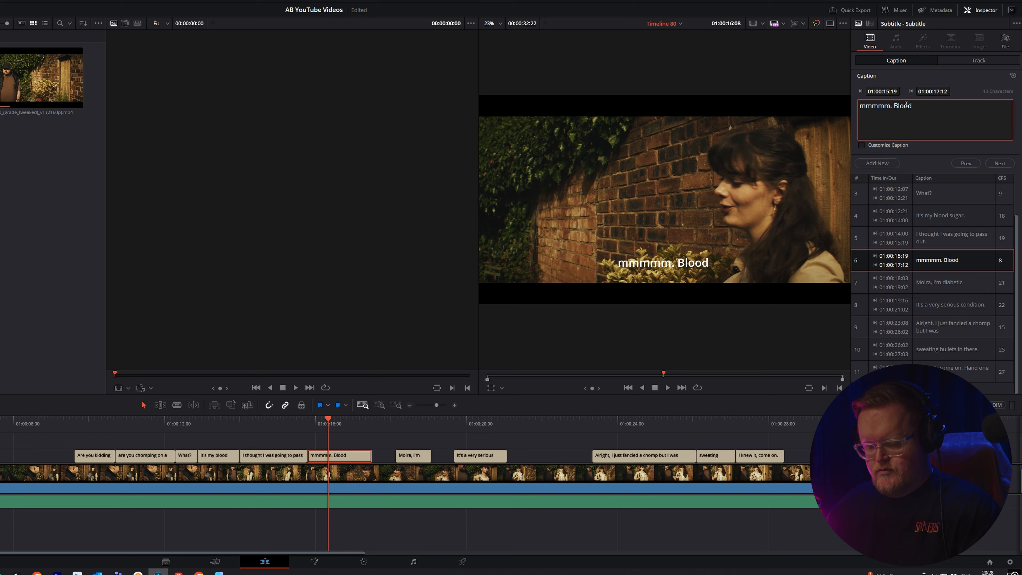
text(sugar m)
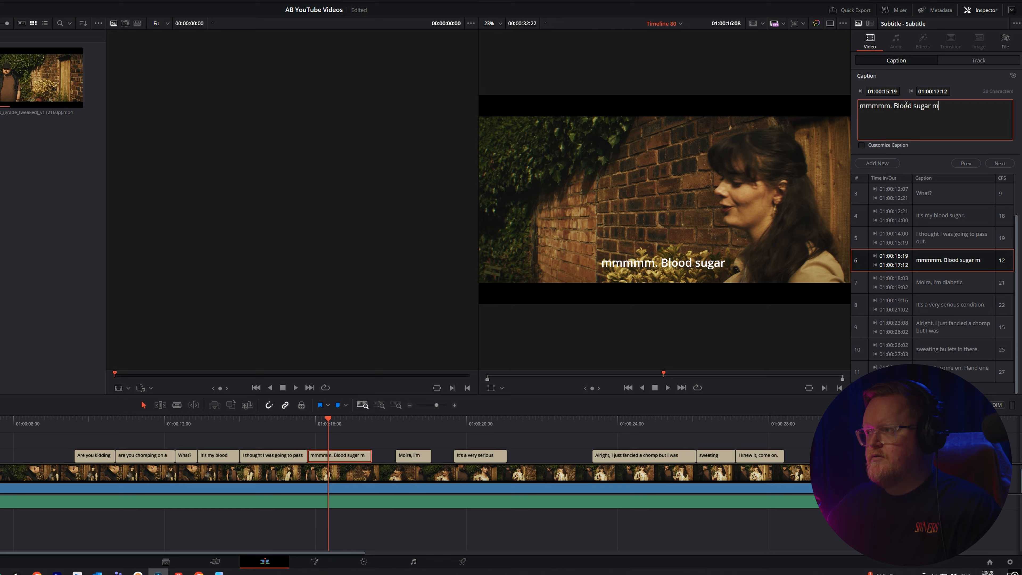
text(y ety)
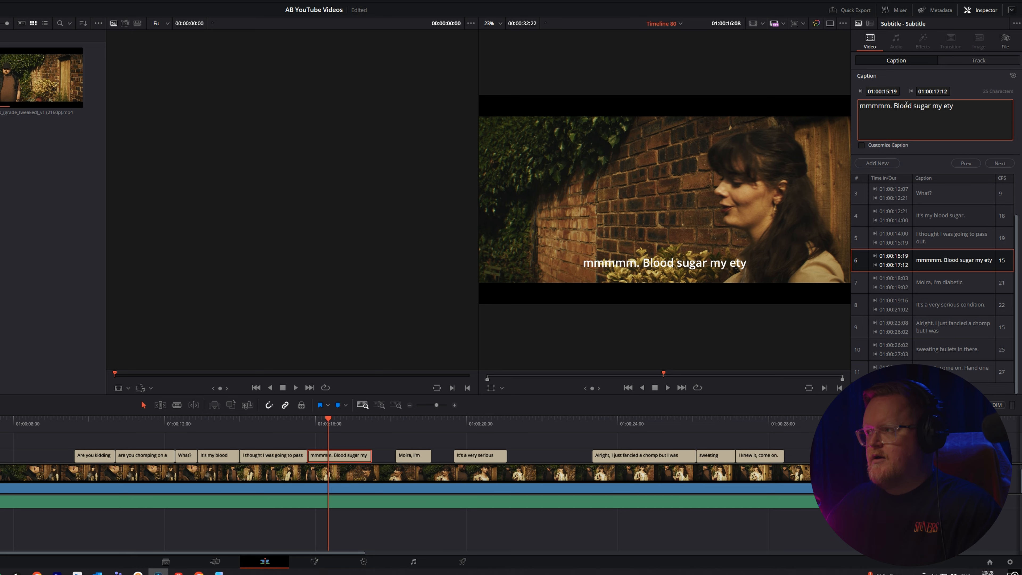
text( eye)
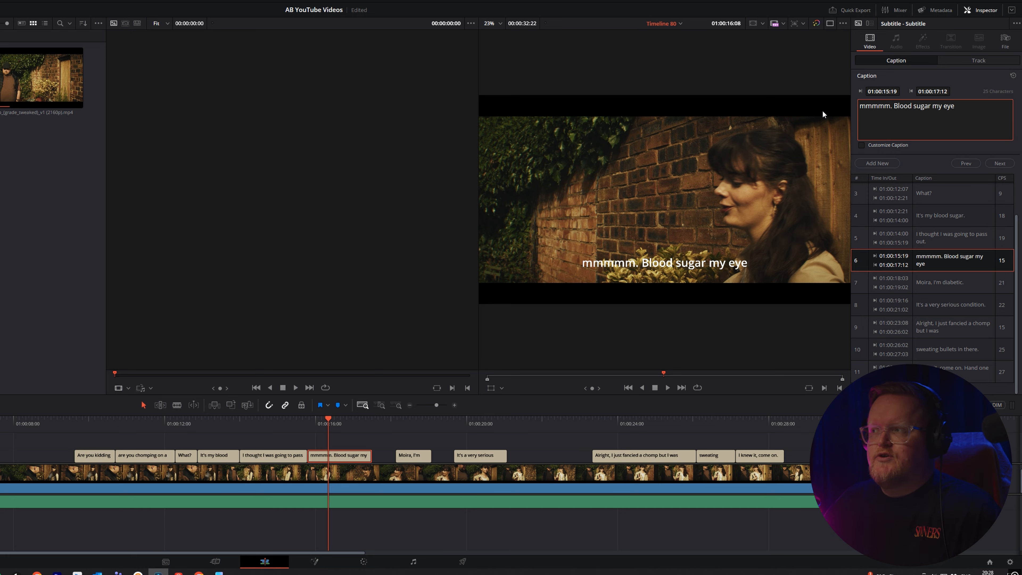